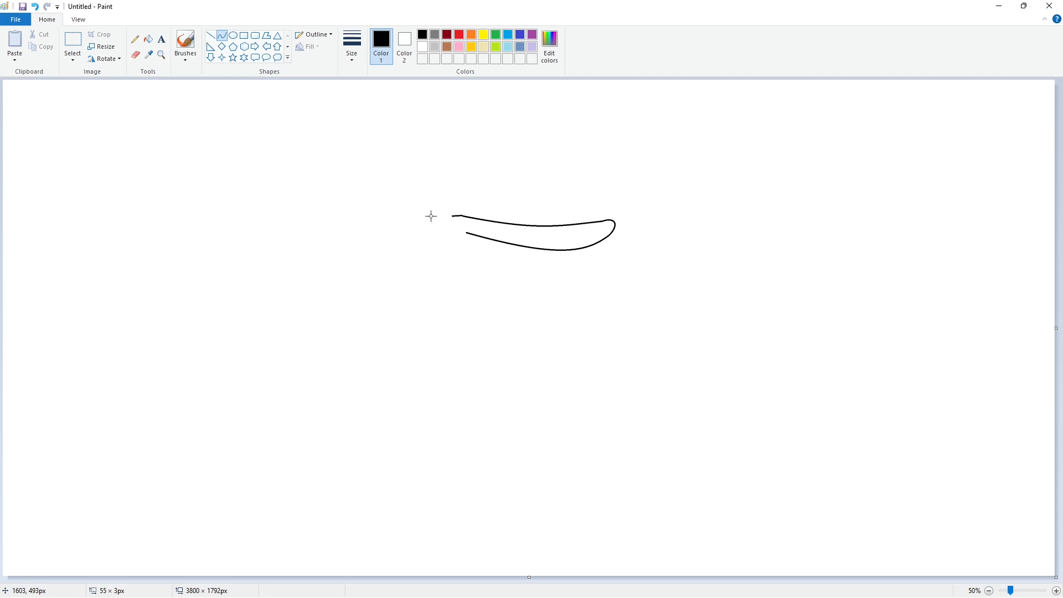
{"action": "left_click_drag", "start_coordinate": [431, 215], "coordinate": [346, 206]}
{"action": "key", "text": "ctrl+z"}
{"action": "mouse_move", "coordinate": [460, 216]}
{"action": "left_mouse_down"}
{"action": "mouse_move", "coordinate": [358, 215]}
{"action": "mouse_move", "coordinate": [324, 235]}
{"action": "left_mouse_up"}
{"action": "mouse_move", "coordinate": [399, 226]}
{"action": "left_mouse_down"}
{"action": "mouse_move", "coordinate": [364, 212]}
{"action": "mouse_move", "coordinate": [366, 200]}
{"action": "left_mouse_up"}
{"action": "key", "text": "ctrl+z"}
Extend the top stroke's upper outline into an arch to the left and bend it down around the left end
{"action": "left_click_drag", "start_coordinate": [460, 216], "coordinate": [324, 236]}
{"action": "mouse_move", "coordinate": [400, 225]}
{"action": "left_mouse_down"}
{"action": "mouse_move", "coordinate": [401, 204]}
{"action": "mouse_move", "coordinate": [350, 206]}
{"action": "left_mouse_up"}
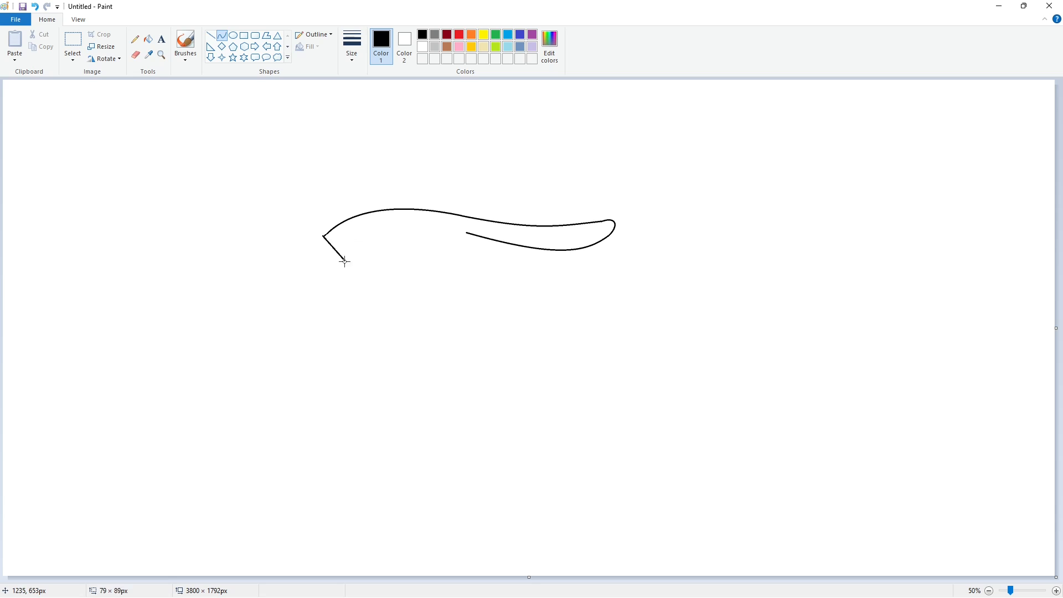
{"action": "left_click_drag", "start_coordinate": [344, 261], "coordinate": [341, 290]}
{"action": "left_click_drag", "start_coordinate": [320, 240], "coordinate": [303, 284]}
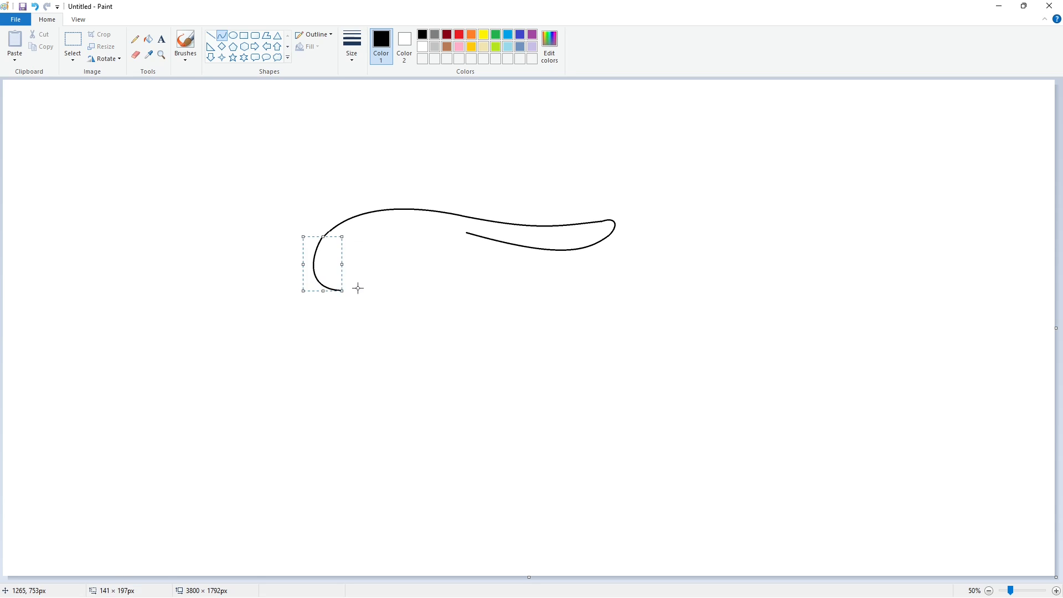
Draw the curve that sweeps up from the bottom of the left bend to the tip of the hook
{"action": "key", "text": "ctrl+z"}
{"action": "mouse_move", "coordinate": [323, 236]}
{"action": "left_mouse_down"}
{"action": "mouse_move", "coordinate": [345, 290]}
{"action": "mouse_move", "coordinate": [311, 251]}
{"action": "mouse_move", "coordinate": [305, 287]}
{"action": "mouse_move", "coordinate": [387, 247]}
{"action": "left_mouse_up"}
{"action": "left_click", "coordinate": [413, 286]}
{"action": "left_click_drag", "start_coordinate": [354, 289], "coordinate": [394, 253]}
{"action": "left_click", "coordinate": [444, 254]}
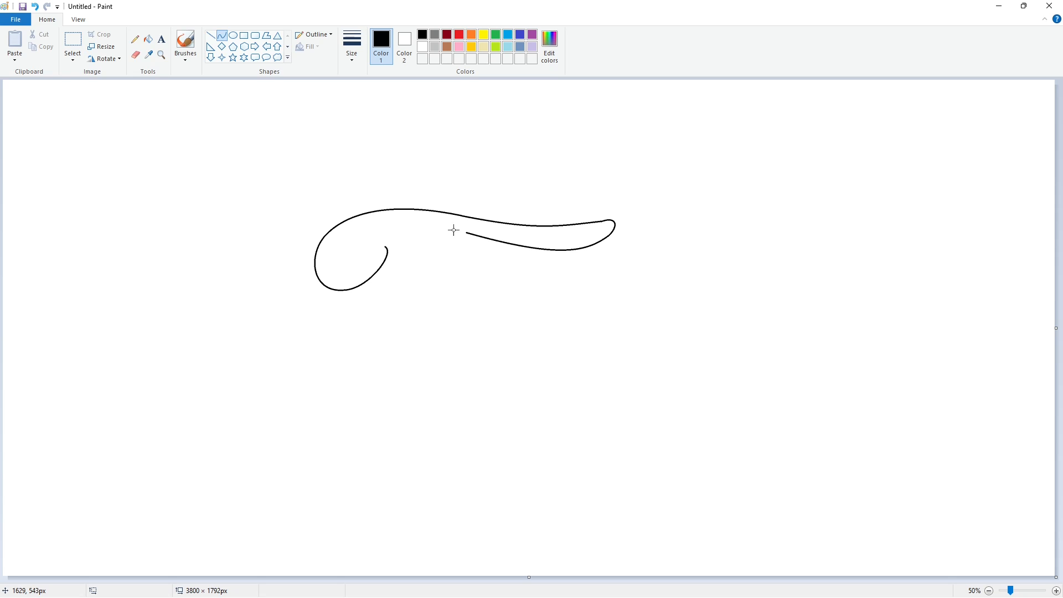
Draw the inner outline of the top stroke's left hook and close the hook's tip with a tiny curve
{"action": "mouse_move", "coordinate": [459, 230]}
{"action": "left_mouse_down"}
{"action": "mouse_move", "coordinate": [344, 241]}
{"action": "mouse_move", "coordinate": [407, 218]}
{"action": "left_mouse_up"}
{"action": "mouse_move", "coordinate": [355, 220]}
{"action": "left_mouse_down"}
{"action": "mouse_move", "coordinate": [366, 246]}
{"action": "mouse_move", "coordinate": [381, 248]}
{"action": "mouse_move", "coordinate": [326, 267]}
{"action": "mouse_move", "coordinate": [365, 277]}
{"action": "left_mouse_up"}
{"action": "left_click", "coordinate": [563, 267]}
{"action": "left_click", "coordinate": [470, 284]}
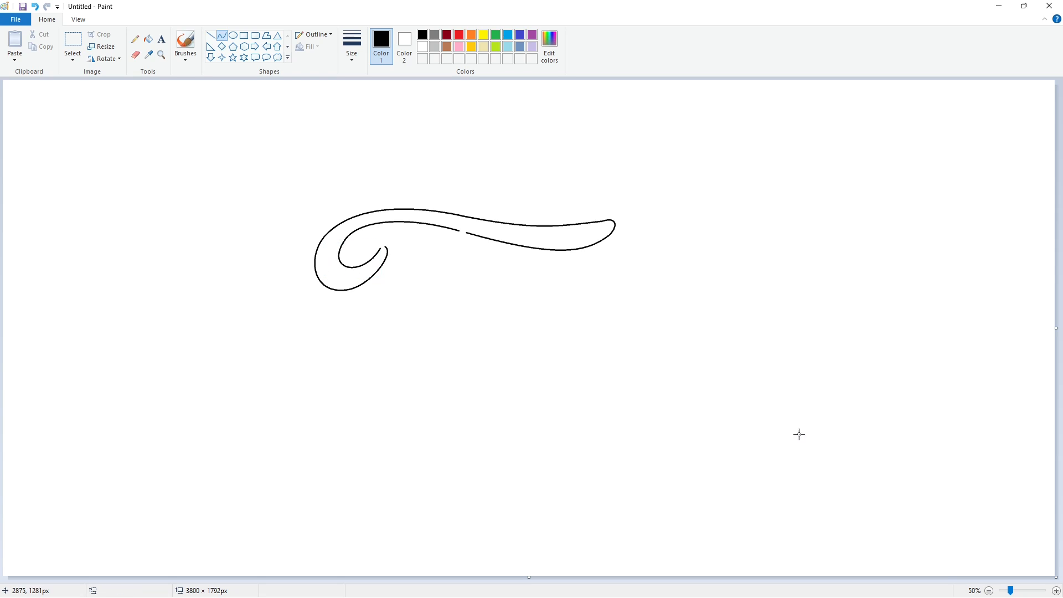
{"action": "left_click", "coordinate": [1056, 590]}
{"action": "left_click_drag", "start_coordinate": [460, 579], "coordinate": [572, 578]}
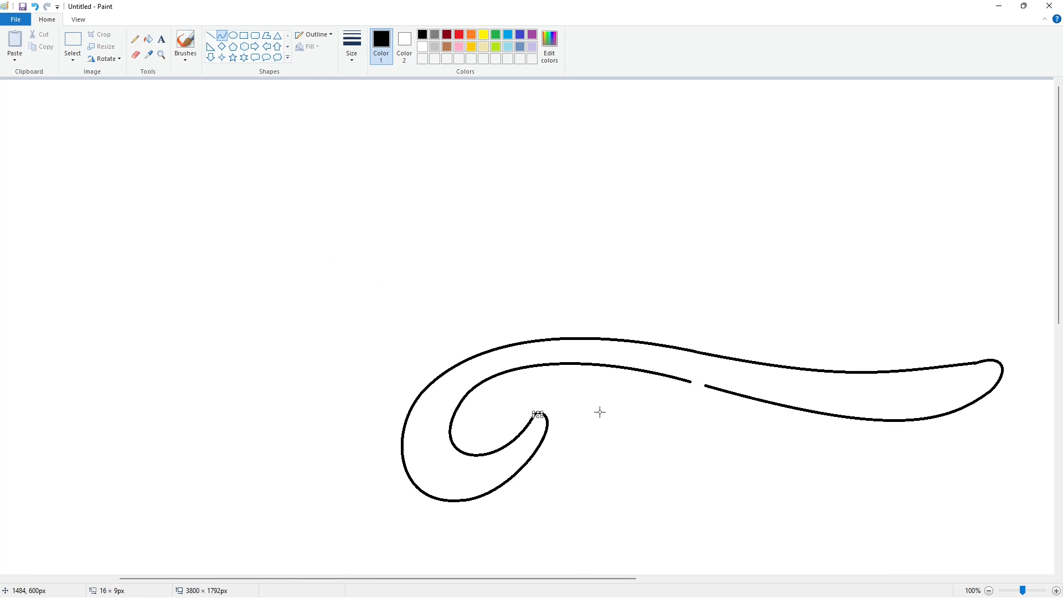
{"action": "scroll", "coordinate": [598, 410], "scroll_direction": "down", "scroll_amount": 2}
{"action": "left_click_drag", "start_coordinate": [581, 584], "coordinate": [737, 542]}
{"action": "scroll", "coordinate": [738, 543], "scroll_direction": "down", "scroll_amount": 1}
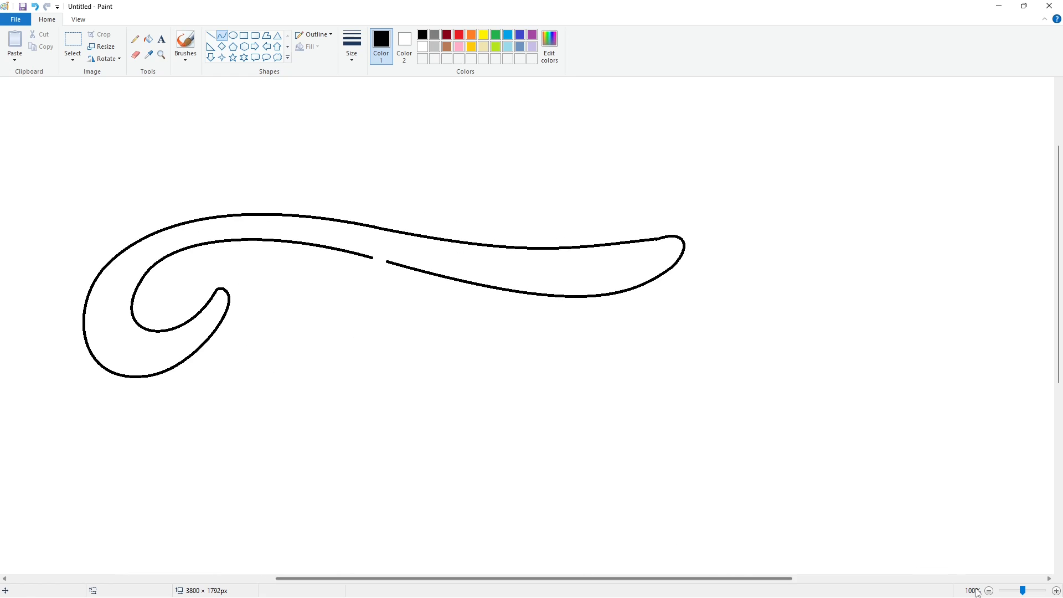
Draw the left and right outlines of the stem as two S-shaped curves descending diagonally from the top stroke
{"action": "left_click_drag", "start_coordinate": [457, 230], "coordinate": [354, 337]}
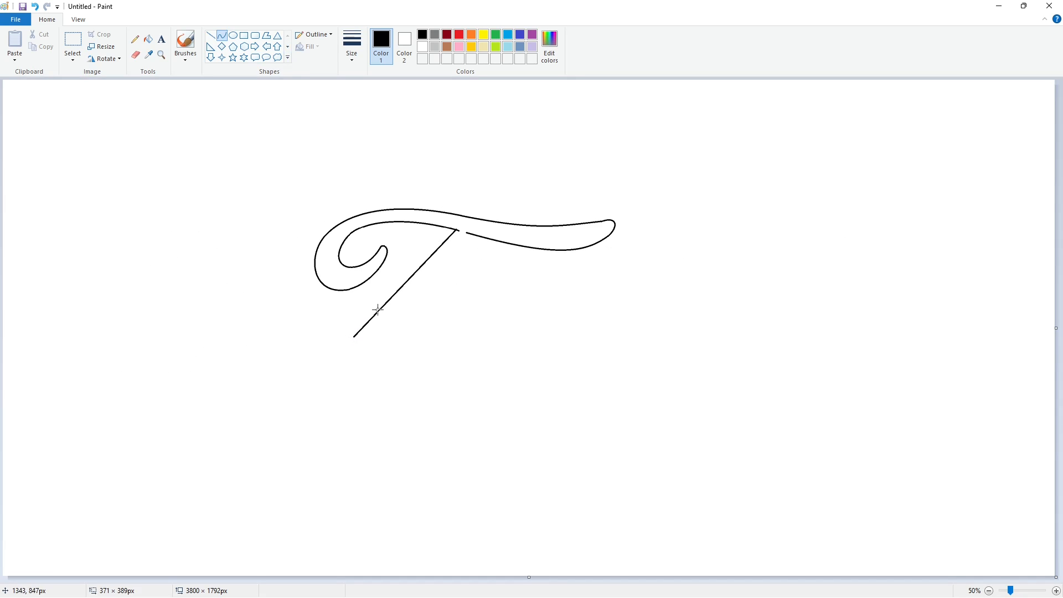
{"action": "left_click_drag", "start_coordinate": [403, 271], "coordinate": [415, 248]}
{"action": "left_click_drag", "start_coordinate": [403, 276], "coordinate": [391, 308]}
{"action": "left_click", "coordinate": [489, 296]}
{"action": "left_click_drag", "start_coordinate": [466, 235], "coordinate": [395, 318]}
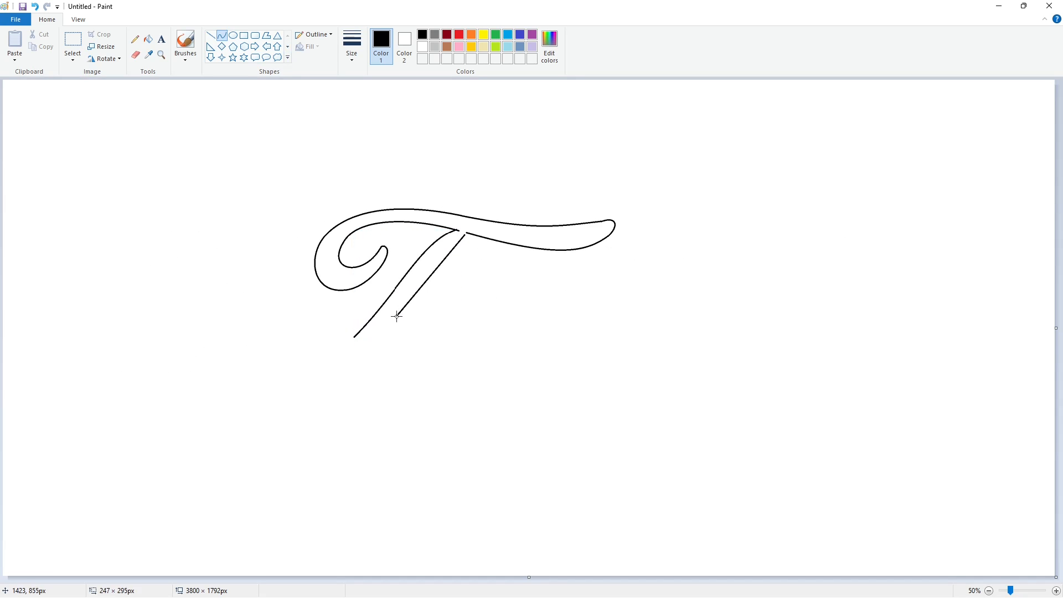
{"action": "left_click_drag", "start_coordinate": [436, 267], "coordinate": [433, 258]}
{"action": "left_click_drag", "start_coordinate": [413, 295], "coordinate": [421, 281]}
{"action": "left_click", "coordinate": [479, 287]}
Continue the stem's left outline into the inner curve of the tail, curling round and back up on the left
{"action": "left_click_drag", "start_coordinate": [355, 336], "coordinate": [310, 310]}
{"action": "mouse_move", "coordinate": [333, 326]}
{"action": "left_mouse_down"}
{"action": "mouse_move", "coordinate": [340, 336]}
{"action": "mouse_move", "coordinate": [303, 386]}
{"action": "left_mouse_up"}
{"action": "left_click_drag", "start_coordinate": [279, 361], "coordinate": [259, 341]}
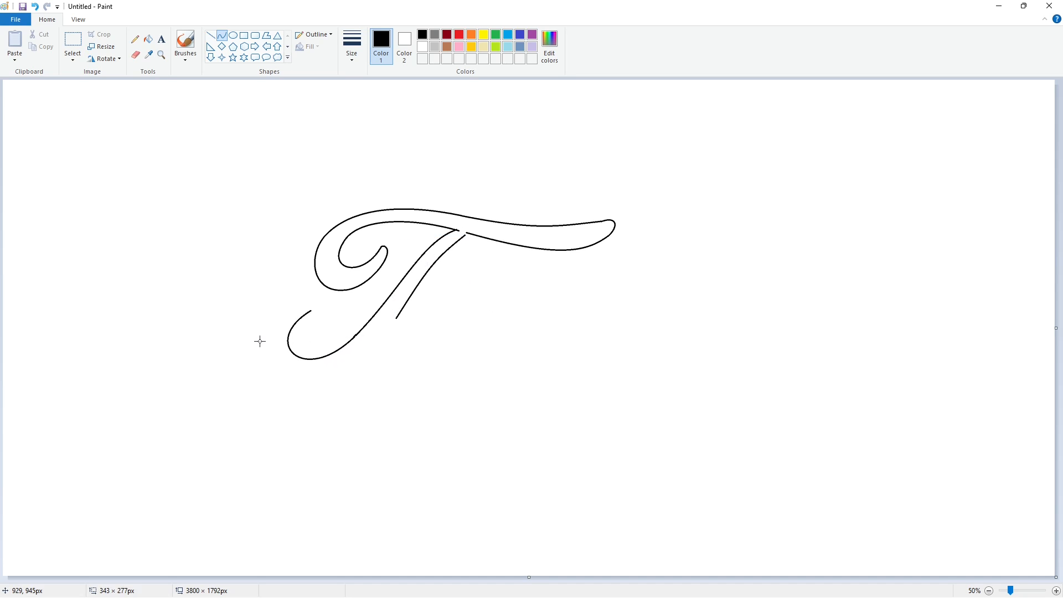
{"action": "left_click", "coordinate": [437, 350]}
Continue the stem's right outline beneath the tail and around its left side to form the outer curve
{"action": "left_click_drag", "start_coordinate": [396, 319], "coordinate": [300, 388]}
{"action": "left_click_drag", "start_coordinate": [369, 355], "coordinate": [370, 359]}
{"action": "mouse_move", "coordinate": [357, 373]}
{"action": "left_mouse_down"}
{"action": "mouse_move", "coordinate": [355, 393]}
{"action": "mouse_move", "coordinate": [307, 302]}
{"action": "left_mouse_up"}
{"action": "left_click", "coordinate": [467, 393]}
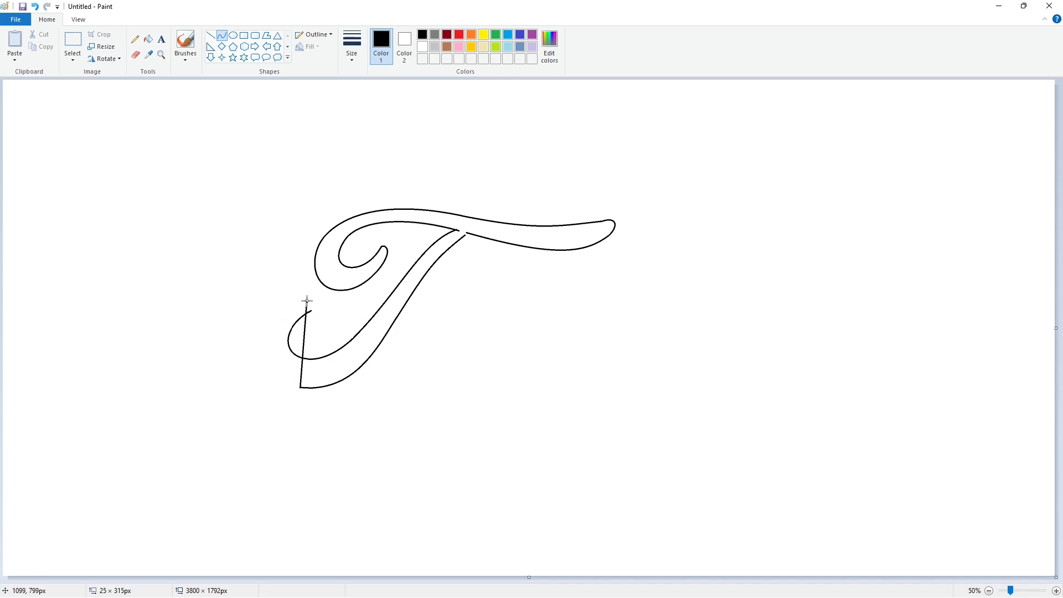
{"action": "left_click_drag", "start_coordinate": [295, 358], "coordinate": [256, 379]}
{"action": "left_click_drag", "start_coordinate": [263, 334], "coordinate": [253, 313]}
{"action": "left_click", "coordinate": [506, 447]}
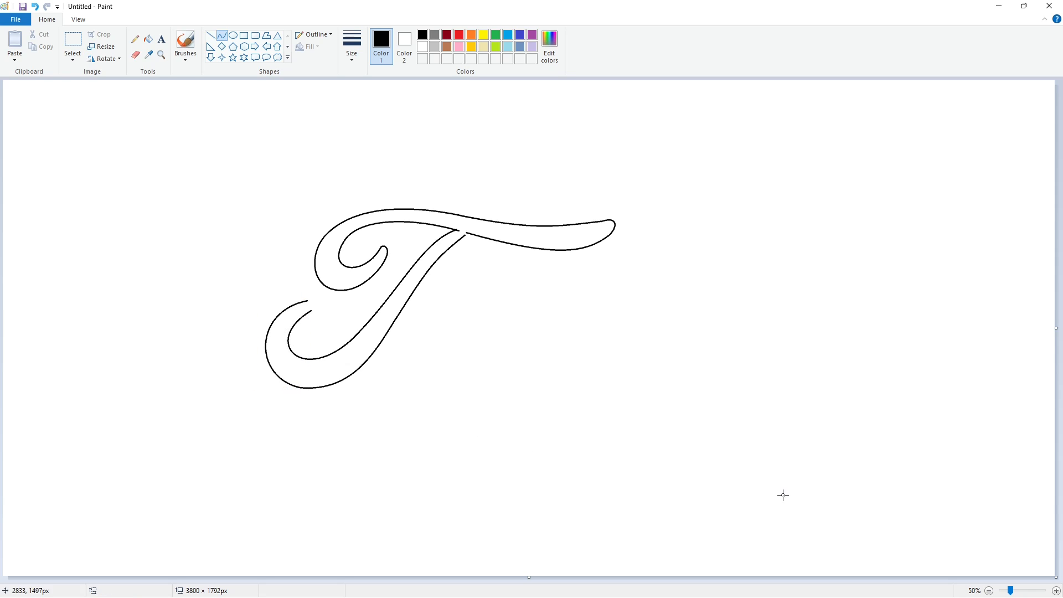
Close the tail's open end with a short curve and bridge the small gap where the stem meets the top stroke
{"action": "left_click", "coordinate": [1056, 590]}
{"action": "left_click_drag", "start_coordinate": [425, 578], "coordinate": [495, 578]}
{"action": "scroll", "coordinate": [478, 514], "scroll_direction": "down", "scroll_amount": 3}
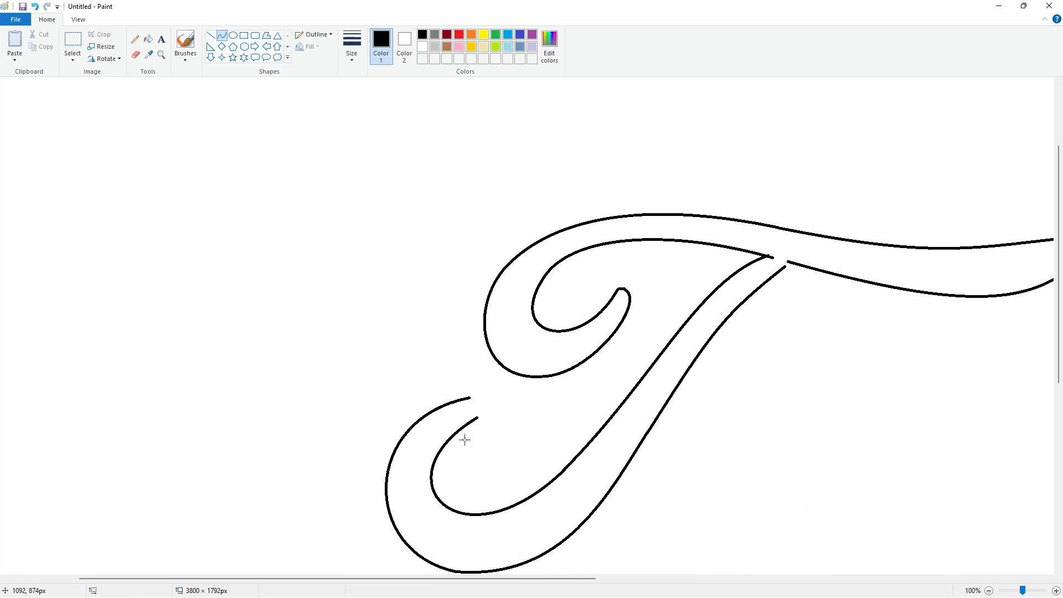
{"action": "left_click", "coordinate": [482, 410]}
{"action": "left_click", "coordinate": [613, 450]}
{"action": "scroll", "coordinate": [840, 522], "scroll_direction": "down", "scroll_amount": 2}
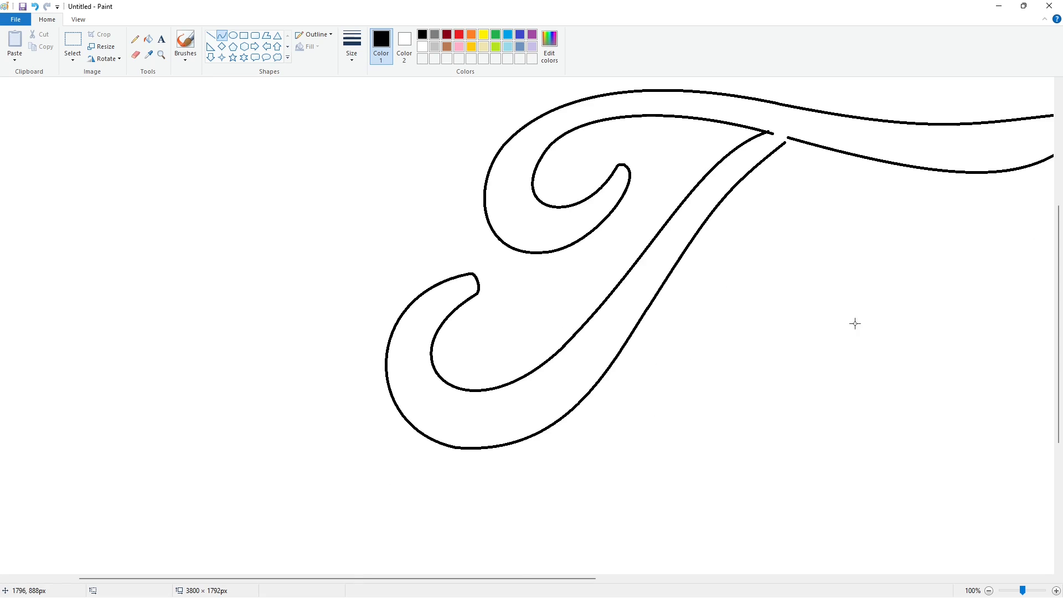
{"action": "left_click", "coordinate": [989, 590]}
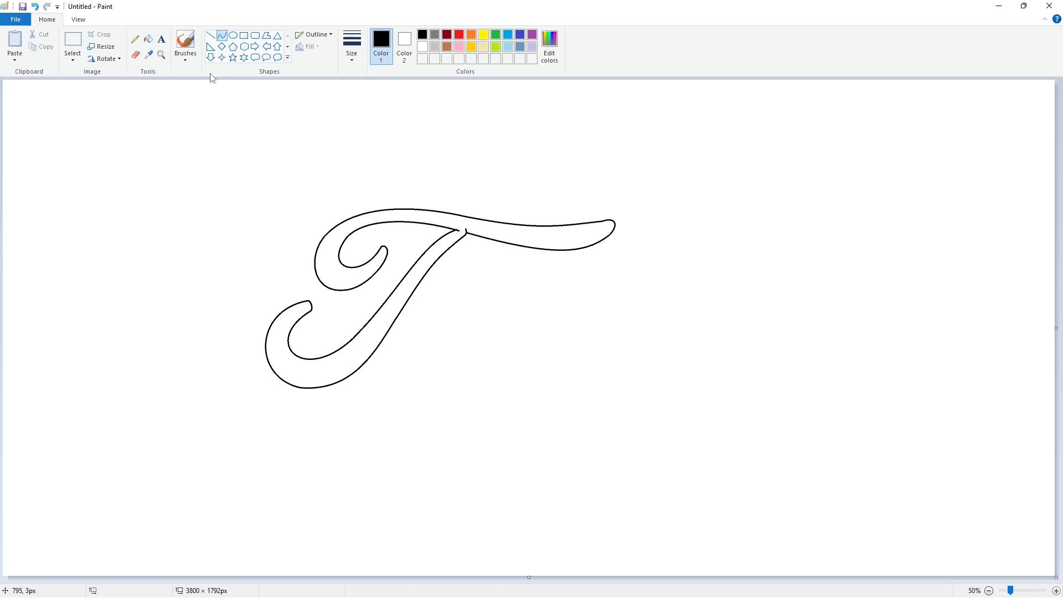
Fill the outlined letter with black and touch up its edges at the top stroke's tip and the tail's bottom with short straight lines
{"action": "left_click", "coordinate": [148, 39]}
{"action": "left_click", "coordinate": [491, 228]}
{"action": "left_click", "coordinate": [1056, 590]}
{"action": "scroll", "coordinate": [367, 570], "scroll_direction": "right", "scroll_amount": 5}
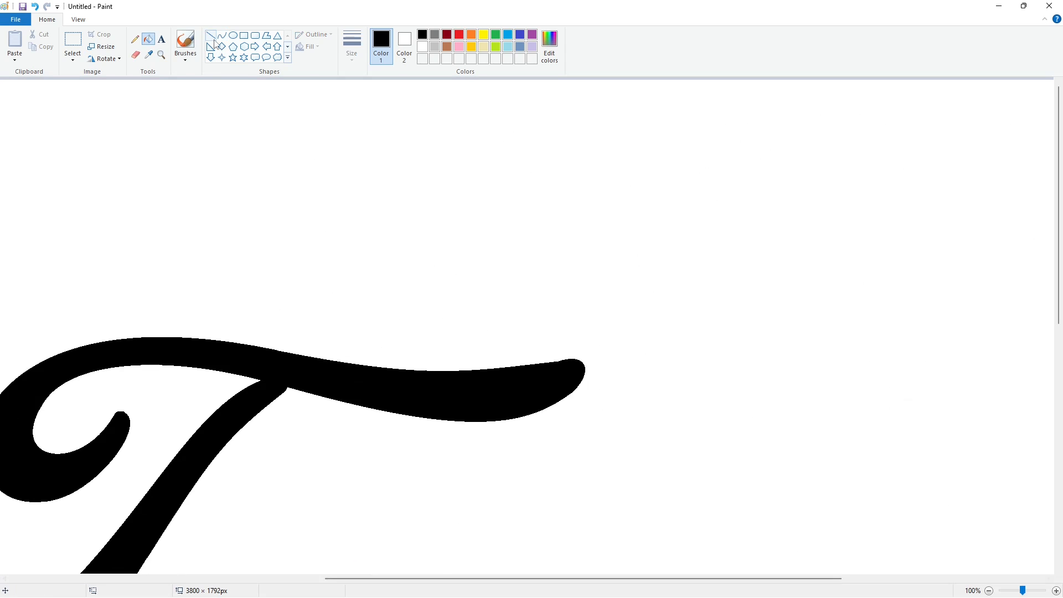
{"action": "left_click", "coordinate": [210, 35]}
{"action": "left_click_drag", "start_coordinate": [564, 360], "coordinate": [547, 362]}
{"action": "left_click", "coordinate": [603, 347]}
{"action": "scroll", "coordinate": [569, 471], "scroll_direction": "down", "scroll_amount": 3}
{"action": "left_click_drag", "start_coordinate": [548, 579], "coordinate": [366, 579]}
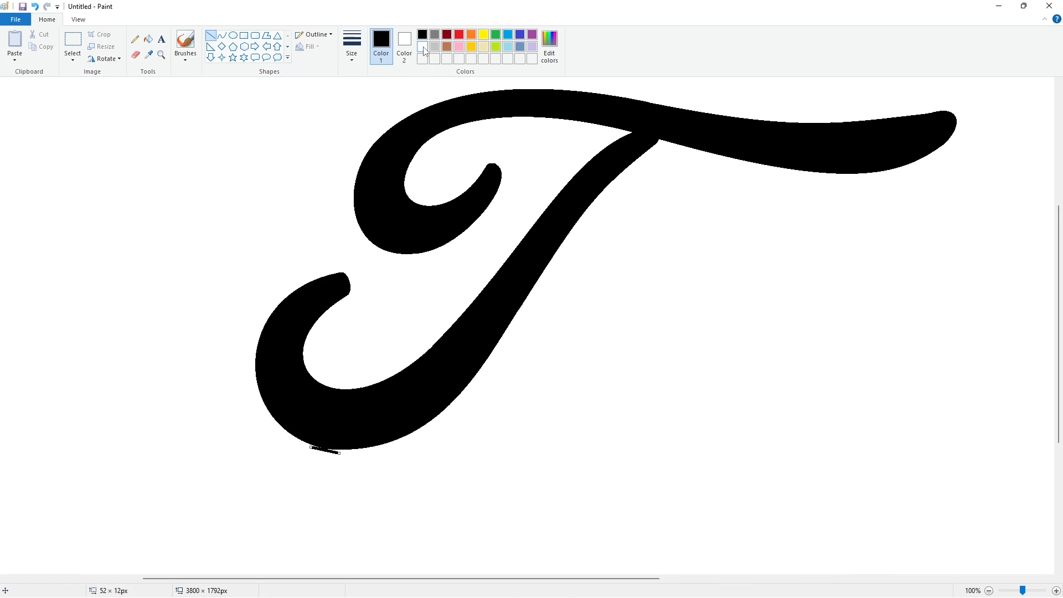
{"action": "left_click", "coordinate": [423, 46]}
{"action": "left_click", "coordinate": [989, 590]}
Draw a thick black curve about 141 × 47 px from the middle of the stem to the left as the F's middle bar
{"action": "left_click", "coordinate": [222, 35]}
{"action": "left_click", "coordinate": [423, 35]}
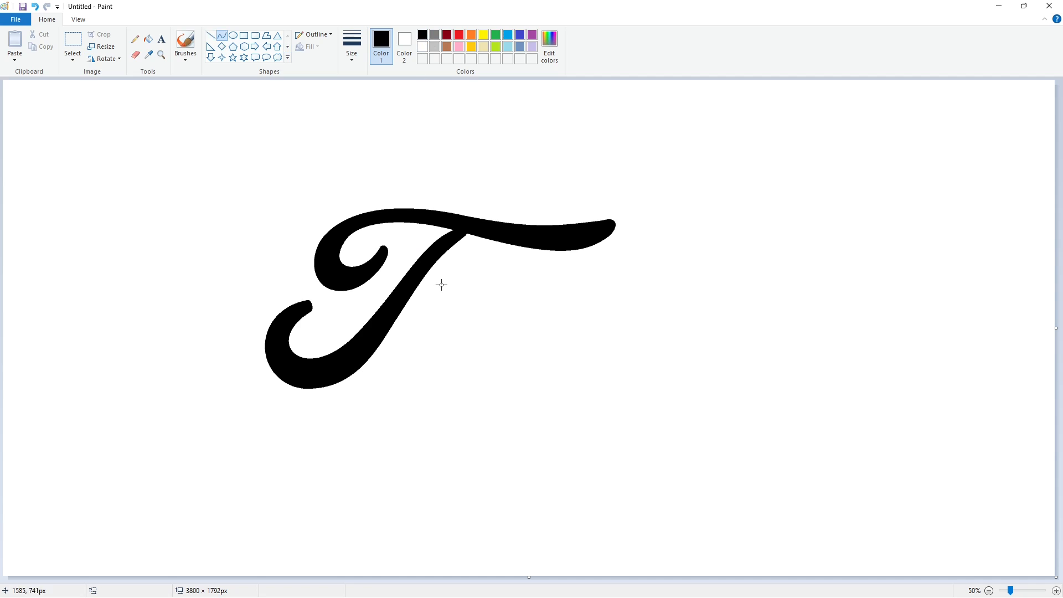
{"action": "left_click_drag", "start_coordinate": [396, 287], "coordinate": [373, 290]}
{"action": "key", "text": "ctrl+plus"}
{"action": "key", "text": "ctrl+plus"}
{"action": "key", "text": "ctrl+plus"}
{"action": "key", "text": "ctrl+plus"}
{"action": "key", "text": "ctrl+plus"}
{"action": "key", "text": "ctrl+plus"}
{"action": "key", "text": "ctrl+plus"}
{"action": "key", "text": "ctrl+plus"}
{"action": "key", "text": "ctrl+plus"}
{"action": "key", "text": "ctrl+plus"}
{"action": "key", "text": "ctrl+plus"}
{"action": "key", "text": "ctrl+plus"}
{"action": "key", "text": "ctrl+plus"}
{"action": "key", "text": "ctrl+plus"}
{"action": "key", "text": "ctrl+plus"}
{"action": "key", "text": "ctrl+plus"}
{"action": "key", "text": "ctrl+plus"}
{"action": "key", "text": "ctrl+plus"}
{"action": "key", "text": "ctrl+plus"}
{"action": "key", "text": "ctrl+plus"}
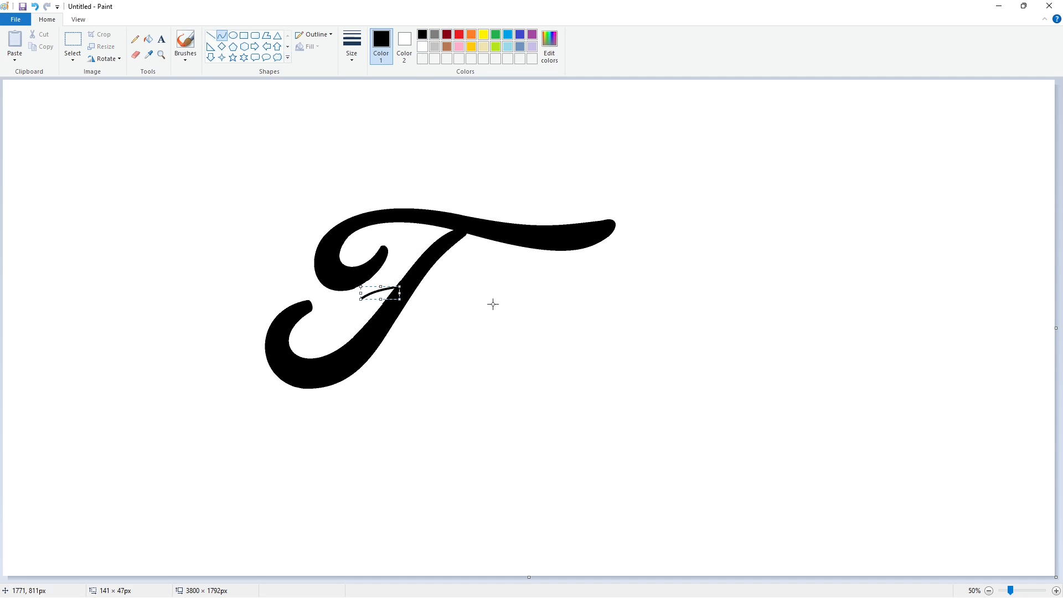
{"action": "left_click", "coordinate": [493, 304]}
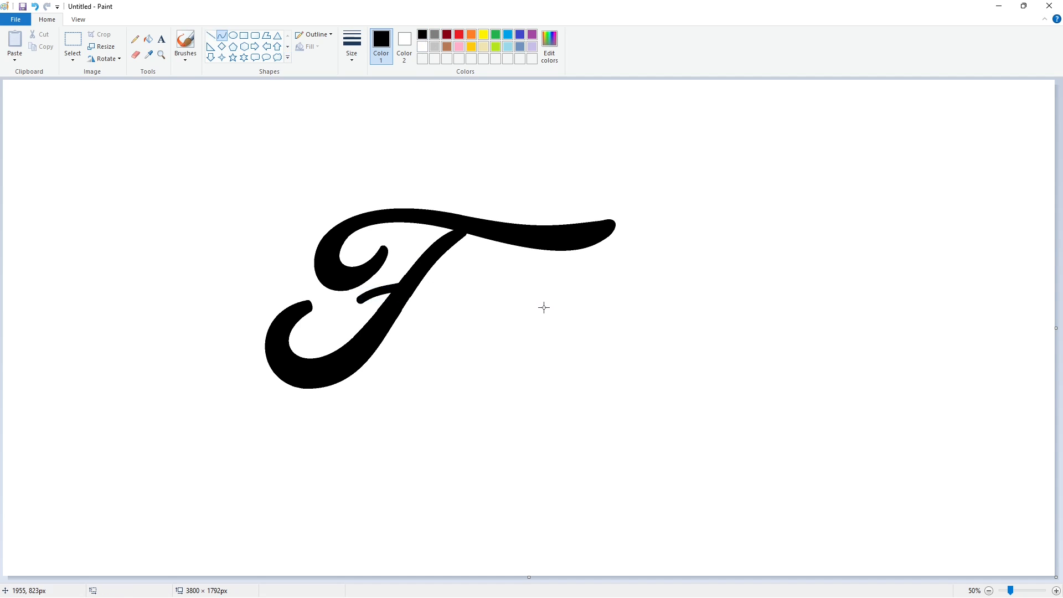
Choose a thin outline width and draw two curves that extend the middle bar to the right of the stem
{"action": "left_click", "coordinate": [352, 44]}
{"action": "left_click", "coordinate": [378, 120]}
{"action": "mouse_move", "coordinate": [416, 289]}
{"action": "left_mouse_down"}
{"action": "mouse_move", "coordinate": [452, 286]}
{"action": "mouse_move", "coordinate": [427, 281]}
{"action": "left_mouse_up"}
{"action": "left_click", "coordinate": [442, 281]}
{"action": "left_click", "coordinate": [507, 281]}
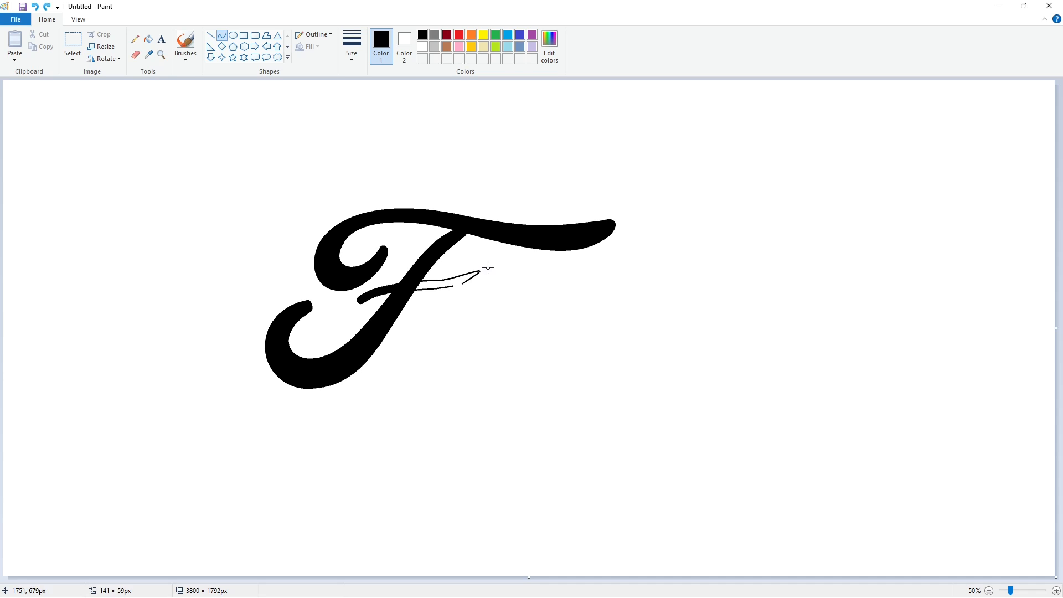
{"action": "left_click_drag", "start_coordinate": [488, 268], "coordinate": [506, 262]}
{"action": "left_click_drag", "start_coordinate": [452, 239], "coordinate": [448, 235]}
{"action": "key", "text": "ctrl+z"}
{"action": "left_click_drag", "start_coordinate": [456, 280], "coordinate": [501, 262]}
{"action": "left_click_drag", "start_coordinate": [475, 247], "coordinate": [449, 238]}
{"action": "key", "text": "ctrl+z"}
{"action": "mouse_move", "coordinate": [496, 266]}
{"action": "left_mouse_down"}
{"action": "mouse_move", "coordinate": [443, 238]}
{"action": "mouse_move", "coordinate": [461, 286]}
{"action": "mouse_move", "coordinate": [449, 231]}
{"action": "left_mouse_up"}
{"action": "key", "text": "ctrl+z"}
Draw a round loop at the end of the middle bar and a short thick curved tail about 39 × 39 px beneath it
{"action": "mouse_move", "coordinate": [449, 279]}
{"action": "left_mouse_down"}
{"action": "mouse_move", "coordinate": [470, 254]}
{"action": "mouse_move", "coordinate": [500, 266]}
{"action": "mouse_move", "coordinate": [475, 262]}
{"action": "left_mouse_up"}
{"action": "left_click_drag", "start_coordinate": [481, 261], "coordinate": [483, 265]}
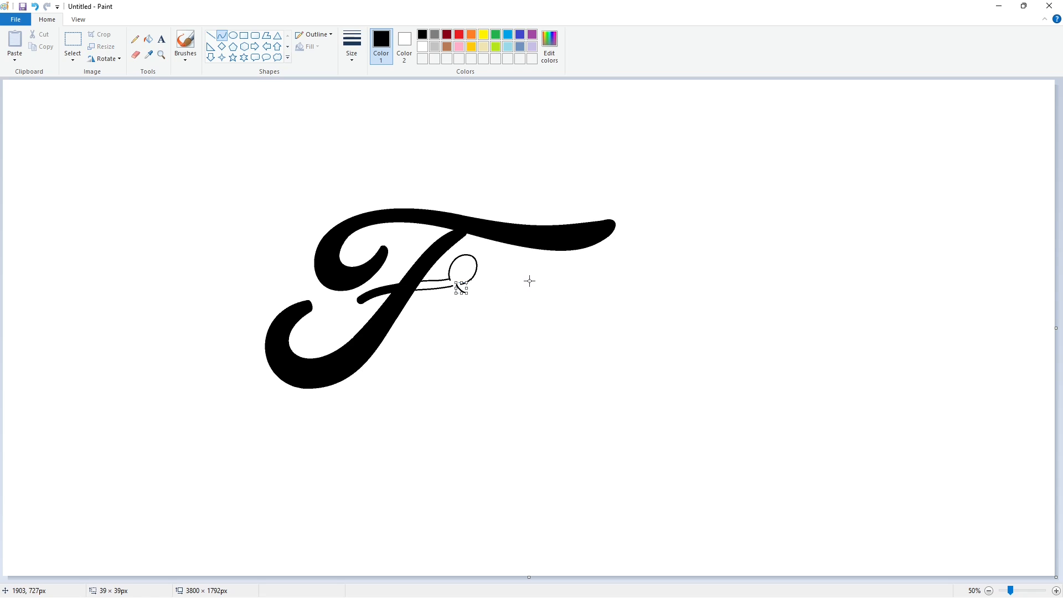
{"action": "left_click_drag", "start_coordinate": [529, 280], "coordinate": [528, 286]}
{"action": "key", "text": "ctrl+z"}
{"action": "left_click", "coordinate": [211, 36]}
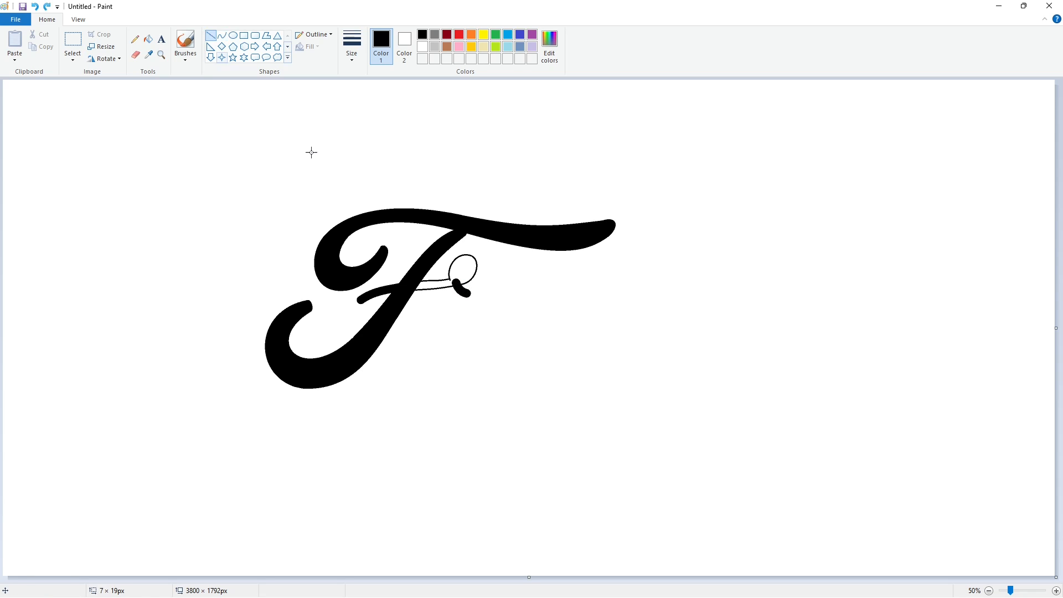
{"action": "left_click_drag", "start_coordinate": [460, 271], "coordinate": [460, 273]}
{"action": "key", "text": "ctrl+z"}
Set a thin outline width and draw a small upright oval just to the right of the loop
{"action": "left_click", "coordinate": [222, 35]}
{"action": "left_click", "coordinate": [356, 53]}
{"action": "left_click", "coordinate": [381, 121]}
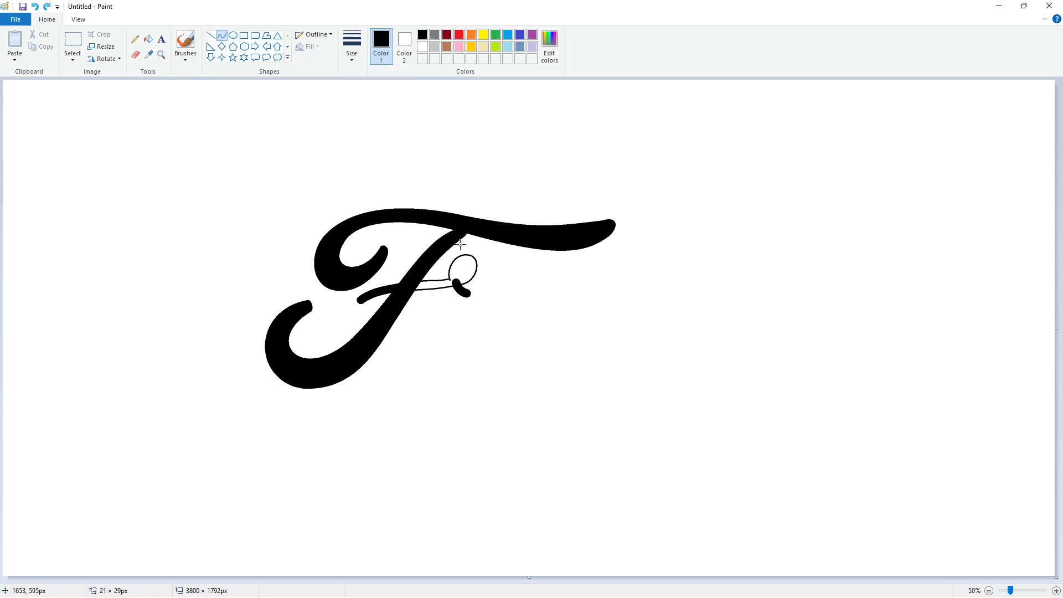
{"action": "left_click", "coordinate": [233, 35]}
{"action": "left_click_drag", "start_coordinate": [470, 276], "coordinate": [515, 291]}
{"action": "key", "text": "Right"}
{"action": "key", "text": "Right"}
{"action": "key", "text": "Right"}
{"action": "key", "text": "Right"}
{"action": "key", "text": "Right"}
{"action": "key", "text": "Right"}
{"action": "key", "text": "Right"}
{"action": "key", "text": "Right"}
{"action": "key", "text": "Right"}
{"action": "key", "text": "Right"}
{"action": "key", "text": "Right"}
{"action": "key", "text": "Right"}
{"action": "key", "text": "Right"}
{"action": "key", "text": "Right"}
{"action": "key", "text": "Right"}
{"action": "key", "text": "Right"}
{"action": "key", "text": "Right"}
{"action": "key", "text": "Right"}
{"action": "key", "text": "Right"}
{"action": "key", "text": "Right"}
{"action": "left_click", "coordinate": [572, 288]}
Copy and paste the small oval, and select the duplicate in the corner of the canvas
{"action": "left_click", "coordinate": [68, 45]}
{"action": "key", "text": "ctrl+c"}
{"action": "key", "text": "ctrl+v"}
{"action": "left_click", "coordinate": [74, 45]}
{"action": "left_click_drag", "start_coordinate": [65, 131], "coordinate": [4, 80]}
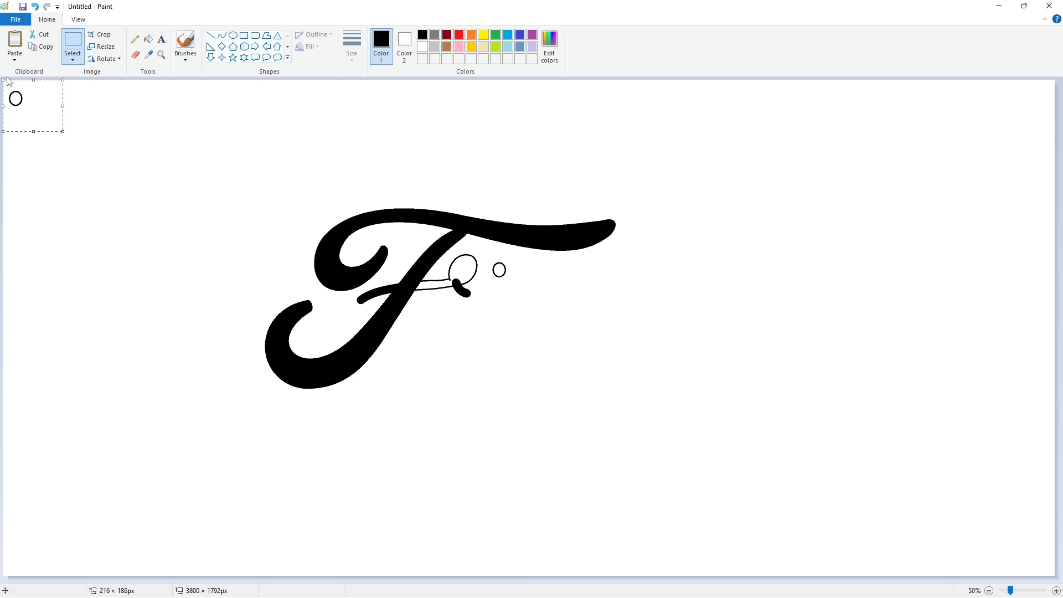
Skew the oval copy 15 degrees horizontally and place it inside the loop at the end of the middle bar
{"action": "left_click", "coordinate": [73, 58]}
{"action": "left_click", "coordinate": [102, 150]}
{"action": "key", "text": "ctrl+v"}
{"action": "left_click", "coordinate": [73, 58]}
{"action": "left_click", "coordinate": [97, 161]}
{"action": "left_click", "coordinate": [105, 46]}
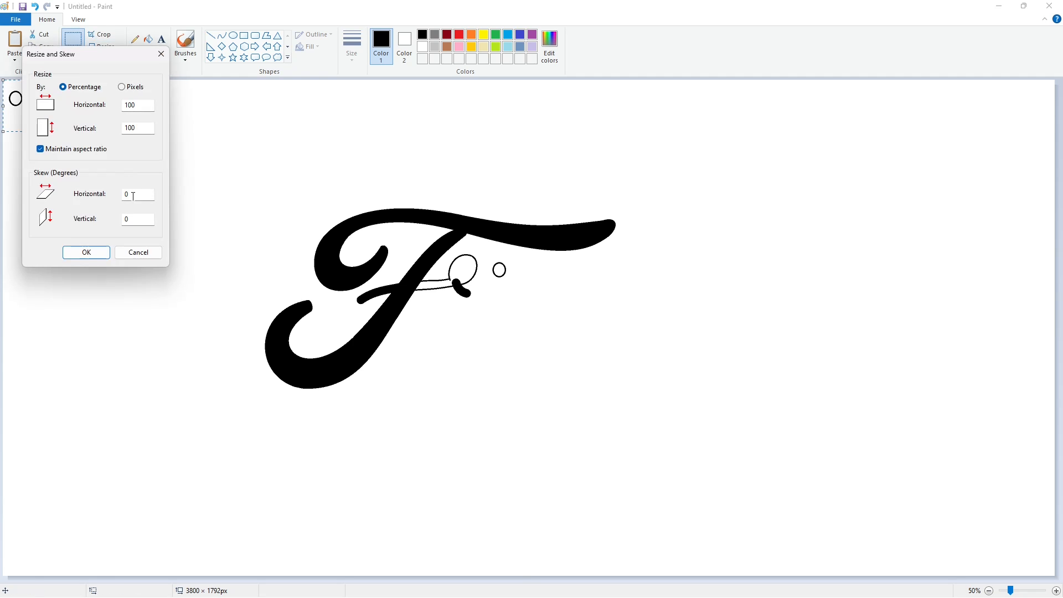
{"action": "type", "text": "15"}
{"action": "key", "text": "Return"}
{"action": "left_click_drag", "start_coordinate": [42, 105], "coordinate": [481, 276]}
Fill the ring between the two ovals with black and hide the two leftover ovals by filling their outlines with white
{"action": "left_click", "coordinate": [148, 39]}
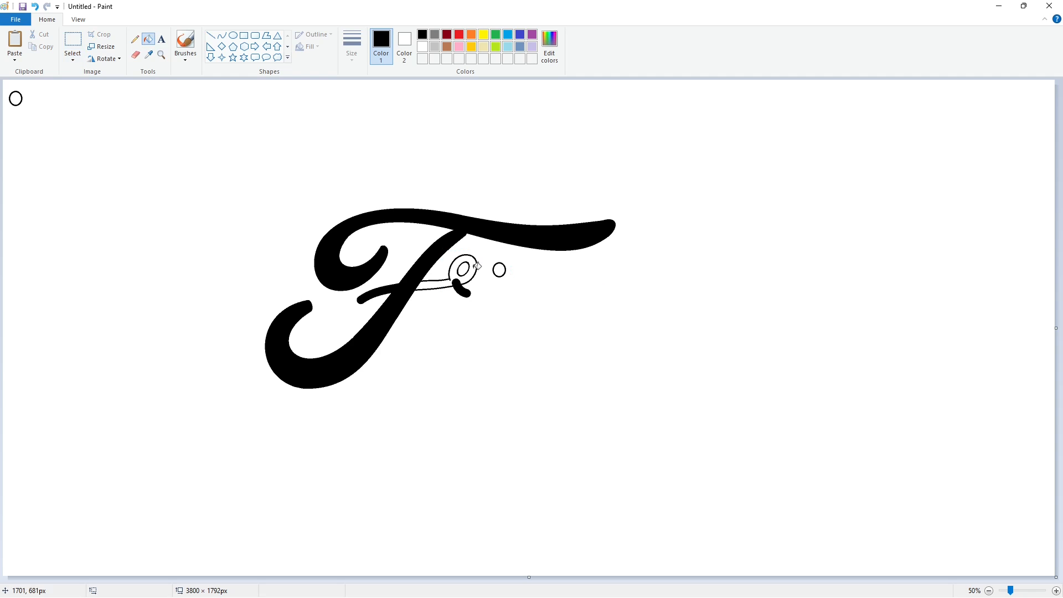
{"action": "left_click", "coordinate": [474, 270]}
{"action": "left_click", "coordinate": [423, 47]}
{"action": "left_click", "coordinate": [505, 269]}
{"action": "left_click", "coordinate": [22, 98]}
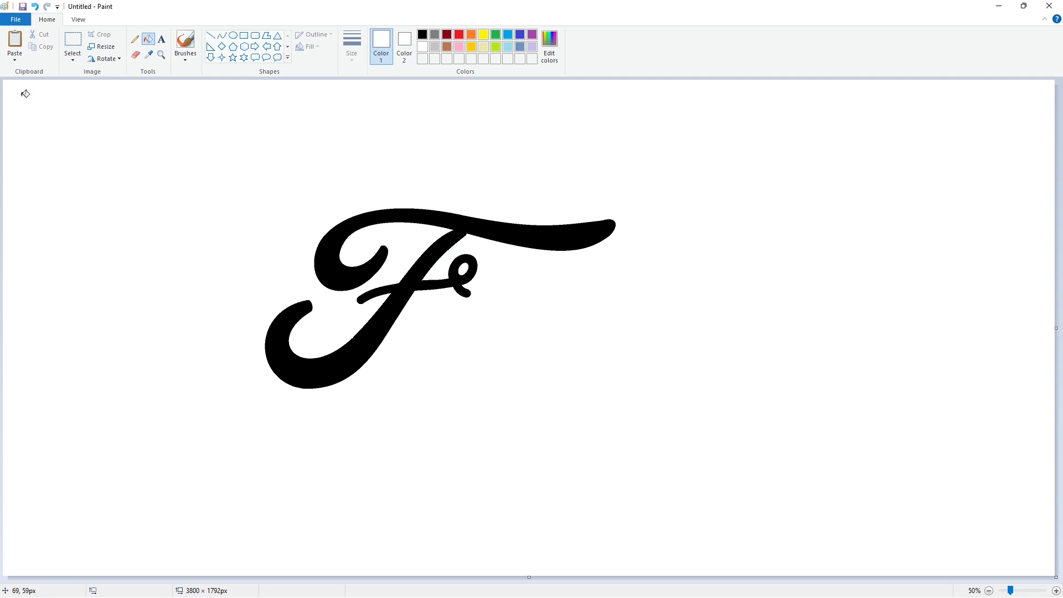
Draw a long horizontal purple guideline just below the letter's base and return to the black Curve tool
{"action": "left_click", "coordinate": [211, 35]}
{"action": "left_click", "coordinate": [532, 35]}
{"action": "left_click_drag", "start_coordinate": [303, 394], "coordinate": [946, 393]}
{"action": "left_click", "coordinate": [221, 35]}
{"action": "left_click", "coordinate": [423, 34]}
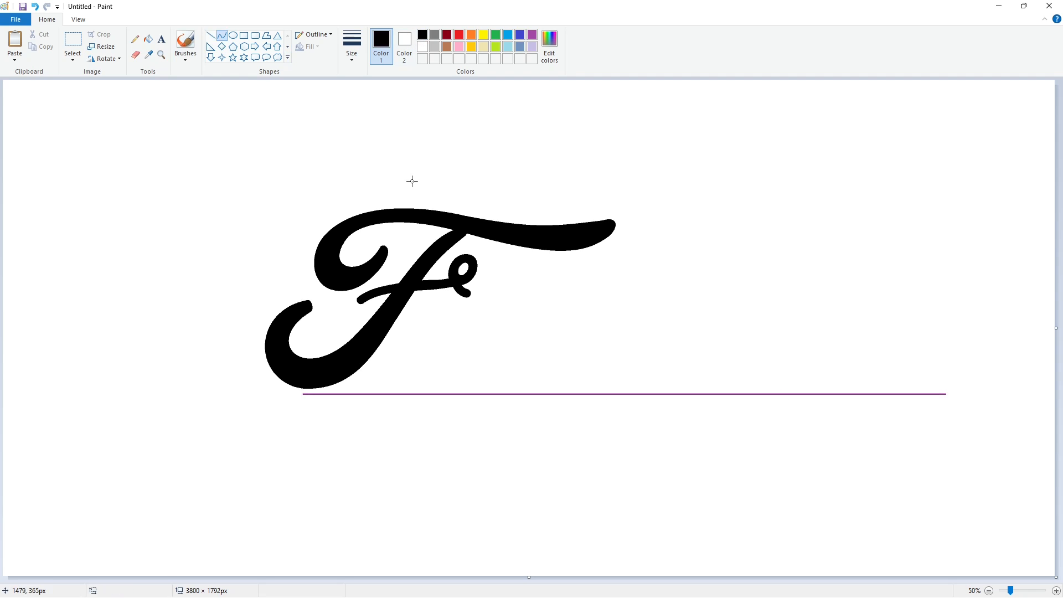
Outline the outer side and inner bowl of a script letter o with curves beside the F's stem, above the guideline
{"action": "left_click_drag", "start_coordinate": [467, 302], "coordinate": [393, 363]}
{"action": "left_click", "coordinate": [437, 303]}
{"action": "left_click", "coordinate": [413, 331]}
{"action": "left_click", "coordinate": [567, 330]}
{"action": "left_click_drag", "start_coordinate": [469, 312], "coordinate": [440, 368]}
{"action": "left_click_drag", "start_coordinate": [456, 332], "coordinate": [434, 321]}
{"action": "mouse_move", "coordinate": [426, 352]}
{"action": "left_mouse_down"}
{"action": "mouse_move", "coordinate": [420, 359]}
{"action": "mouse_move", "coordinate": [473, 311]}
{"action": "left_mouse_up"}
{"action": "left_click_drag", "start_coordinate": [457, 352], "coordinate": [465, 373]}
{"action": "left_click_drag", "start_coordinate": [487, 342], "coordinate": [489, 341]}
{"action": "left_click", "coordinate": [531, 338]}
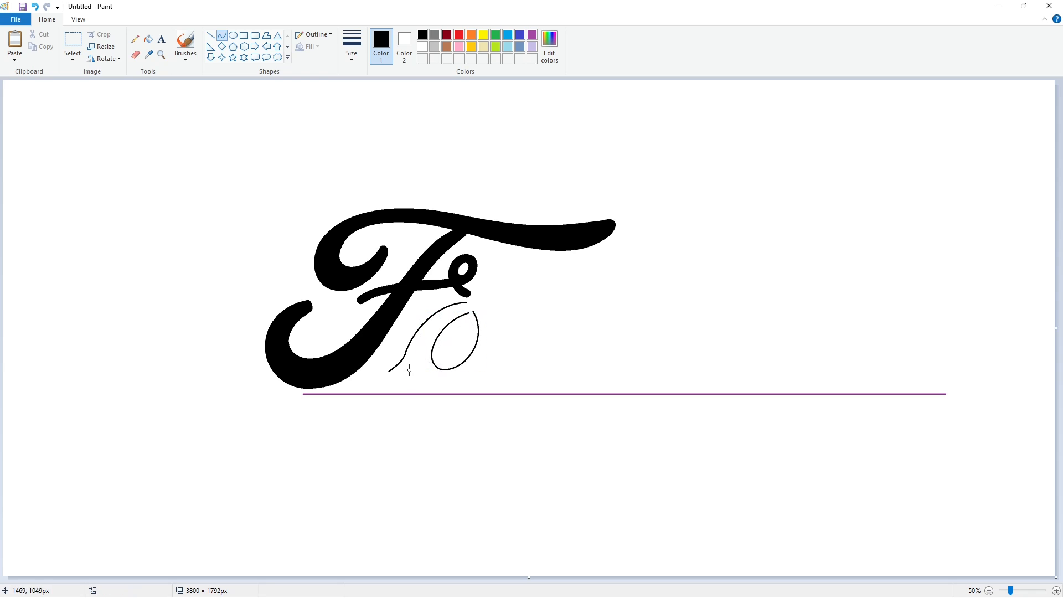
Add the o's short squared tail and close the tip of its upper stroke with a small rounded curve
{"action": "left_click", "coordinate": [210, 35]}
{"action": "key", "text": "ctrl+z"}
{"action": "key", "text": "ctrl+z"}
{"action": "left_click", "coordinate": [222, 35]}
{"action": "left_click", "coordinate": [405, 372]}
{"action": "left_click", "coordinate": [445, 363]}
{"action": "left_click", "coordinate": [1055, 591]}
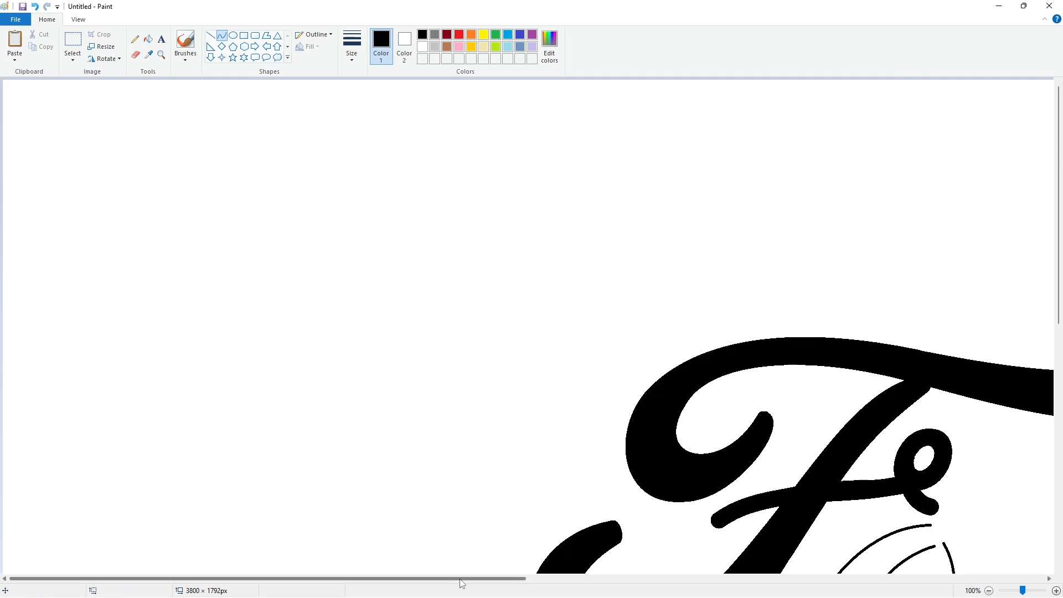
{"action": "left_click_drag", "start_coordinate": [459, 579], "coordinate": [631, 580]}
{"action": "scroll", "coordinate": [576, 486], "scroll_direction": "down", "scroll_amount": 2}
{"action": "left_click_drag", "start_coordinate": [590, 401], "coordinate": [595, 422]}
{"action": "left_click", "coordinate": [597, 410]}
{"action": "scroll", "coordinate": [560, 468], "scroll_direction": "down", "scroll_amount": 1}
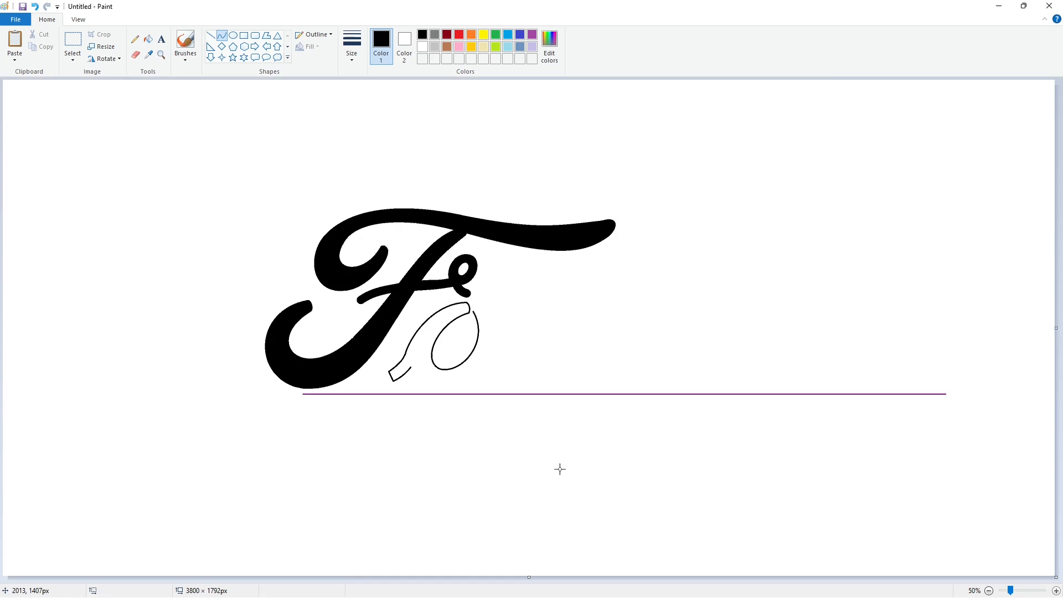
Draw the curve under the o along the guideline and round off the top of its opposite side
{"action": "left_click_drag", "start_coordinate": [410, 367], "coordinate": [465, 397]}
{"action": "mouse_move", "coordinate": [487, 303]}
{"action": "left_mouse_down"}
{"action": "mouse_move", "coordinate": [496, 328]}
{"action": "mouse_move", "coordinate": [495, 309]}
{"action": "left_mouse_up"}
{"action": "left_click", "coordinate": [543, 314]}
{"action": "left_click", "coordinate": [1055, 590]}
{"action": "left_click_drag", "start_coordinate": [507, 579], "coordinate": [643, 579]}
{"action": "scroll", "coordinate": [658, 518], "scroll_direction": "down", "scroll_amount": 4}
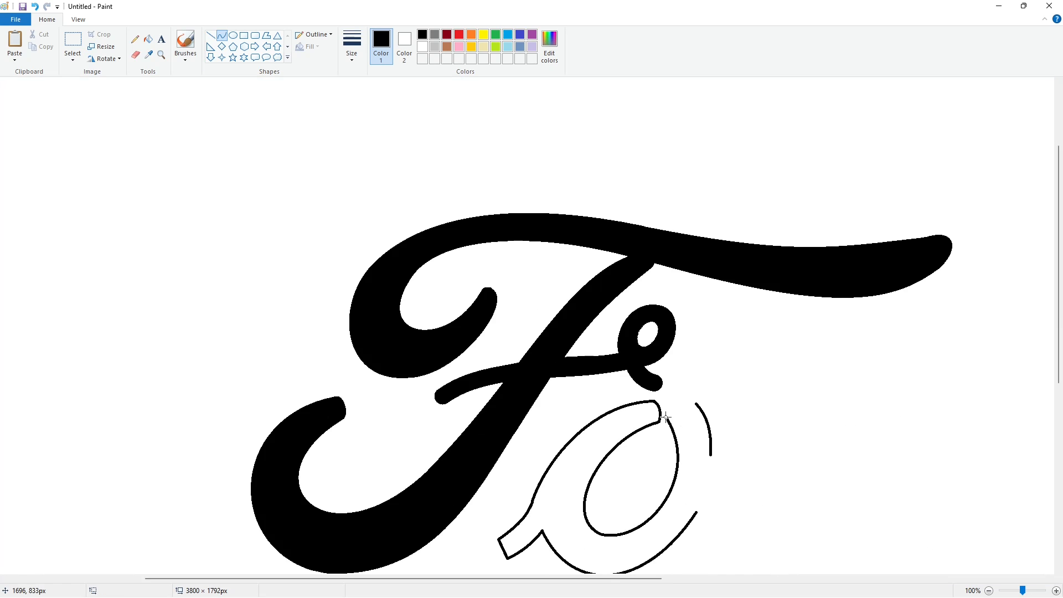
{"action": "mouse_move", "coordinate": [666, 416]}
{"action": "left_mouse_down"}
{"action": "mouse_move", "coordinate": [695, 405]}
{"action": "mouse_move", "coordinate": [682, 406]}
{"action": "left_mouse_up"}
{"action": "left_click", "coordinate": [988, 590]}
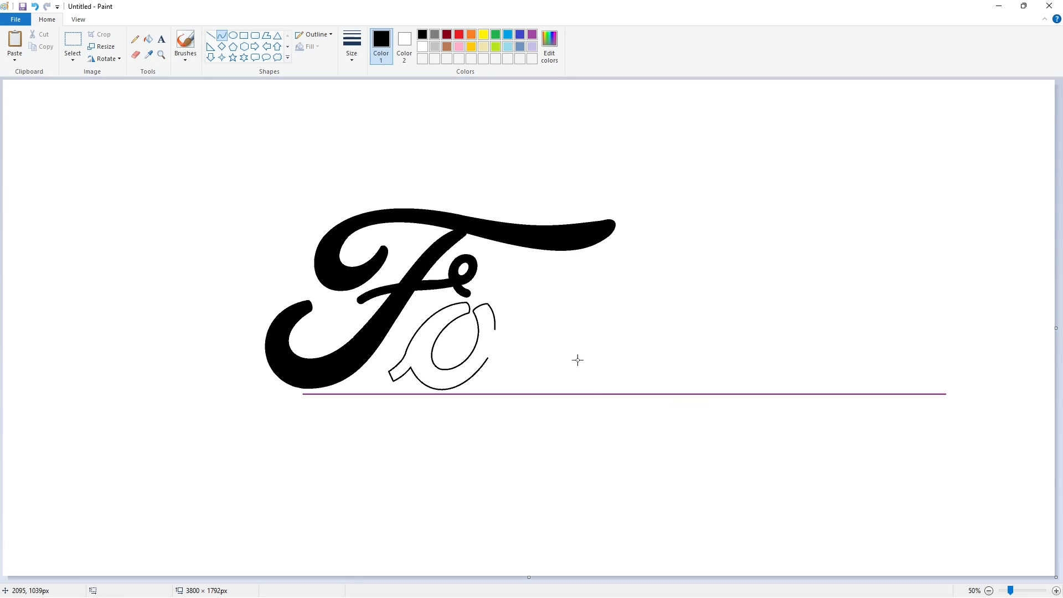
Outline the arch of a script letter r with curves, joining it to the o and running down to the guideline
{"action": "left_click_drag", "start_coordinate": [509, 325], "coordinate": [552, 318]}
{"action": "left_click_drag", "start_coordinate": [528, 307], "coordinate": [522, 294]}
{"action": "left_click_drag", "start_coordinate": [547, 299], "coordinate": [554, 291]}
{"action": "mouse_move", "coordinate": [487, 357]}
{"action": "left_mouse_down"}
{"action": "mouse_move", "coordinate": [532, 327]}
{"action": "mouse_move", "coordinate": [511, 321]}
{"action": "mouse_move", "coordinate": [541, 309]}
{"action": "mouse_move", "coordinate": [497, 386]}
{"action": "left_mouse_up"}
{"action": "left_click", "coordinate": [605, 335]}
Close the r's slanted stem with straight lines along its foot and its open side
{"action": "left_click", "coordinate": [210, 35]}
{"action": "left_click", "coordinate": [567, 353]}
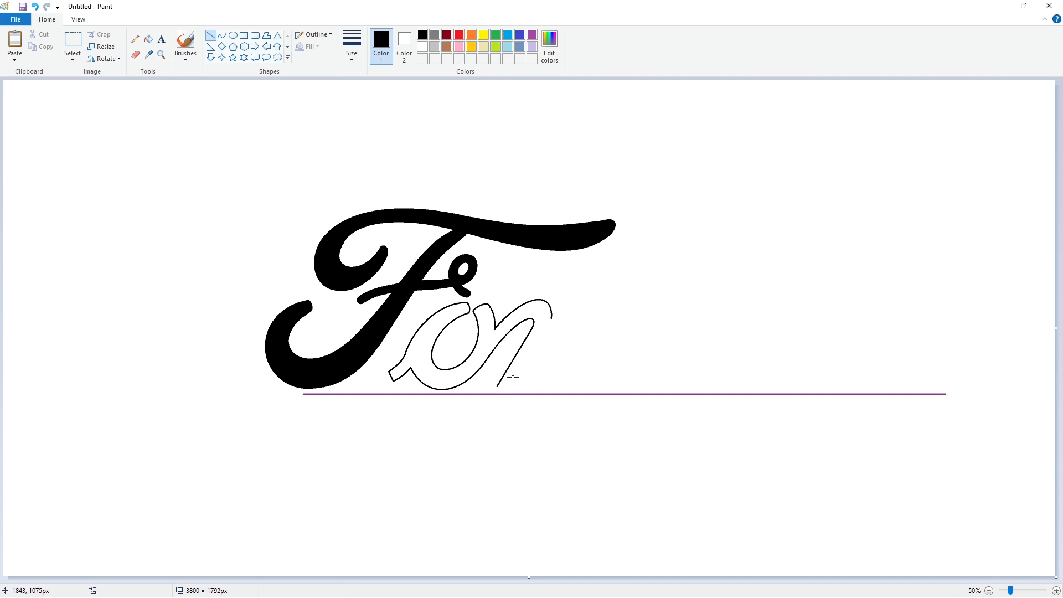
{"action": "left_click", "coordinate": [574, 378]}
{"action": "left_click_drag", "start_coordinate": [524, 377], "coordinate": [554, 333]}
{"action": "left_click", "coordinate": [593, 349]}
{"action": "key", "text": "ctrl+z"}
Outline the r's curled ear and its lower hook with curves
{"action": "left_click", "coordinate": [222, 35]}
{"action": "mouse_move", "coordinate": [552, 318]}
{"action": "left_mouse_down"}
{"action": "mouse_move", "coordinate": [594, 299]}
{"action": "mouse_move", "coordinate": [595, 333]}
{"action": "left_mouse_up"}
{"action": "mouse_move", "coordinate": [596, 333]}
{"action": "left_mouse_down"}
{"action": "mouse_move", "coordinate": [569, 343]}
{"action": "mouse_move", "coordinate": [589, 339]}
{"action": "mouse_move", "coordinate": [563, 360]}
{"action": "mouse_move", "coordinate": [591, 354]}
{"action": "left_mouse_up"}
{"action": "left_click", "coordinate": [554, 336]}
{"action": "left_click", "coordinate": [659, 351]}
{"action": "mouse_move", "coordinate": [566, 354]}
{"action": "left_mouse_down"}
{"action": "mouse_move", "coordinate": [554, 364]}
{"action": "mouse_move", "coordinate": [666, 315]}
{"action": "mouse_move", "coordinate": [622, 308]}
{"action": "mouse_move", "coordinate": [657, 289]}
{"action": "left_mouse_up"}
{"action": "left_click", "coordinate": [575, 366]}
{"action": "key", "text": "ctrl+z"}
{"action": "left_click_drag", "start_coordinate": [589, 339], "coordinate": [615, 314]}
{"action": "left_click_drag", "start_coordinate": [643, 285], "coordinate": [655, 281]}
{"action": "key", "text": "ctrl+z"}
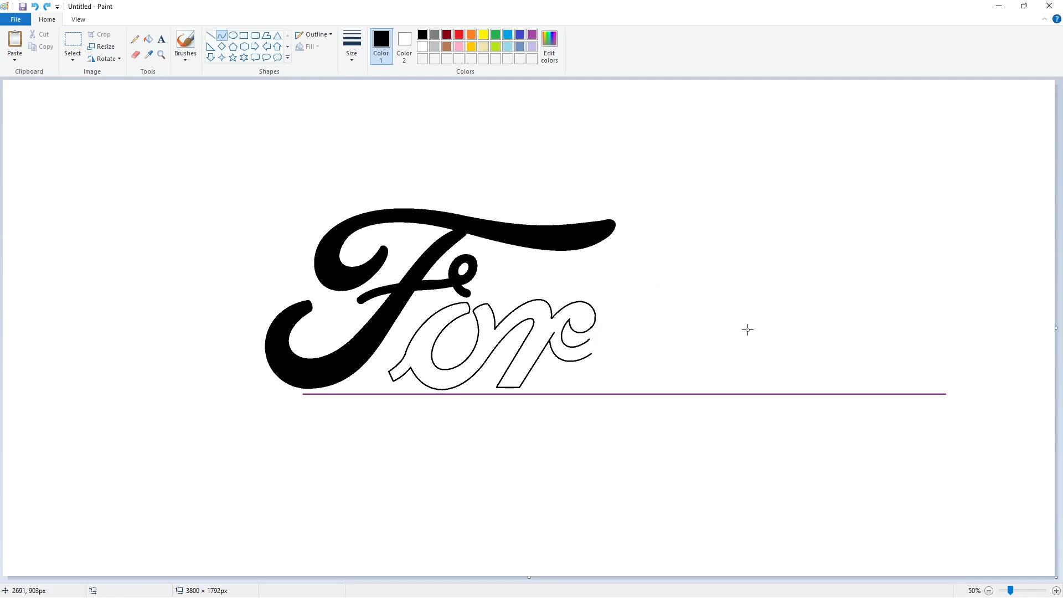
Draw the upper and lower outer curves of a letter d's bowl, continuing from the r's hook
{"action": "left_click_drag", "start_coordinate": [589, 339], "coordinate": [658, 286]}
{"action": "key", "text": "ctrl+z"}
{"action": "mouse_move", "coordinate": [591, 354]}
{"action": "left_mouse_down"}
{"action": "mouse_move", "coordinate": [644, 376]}
{"action": "mouse_move", "coordinate": [585, 389]}
{"action": "left_mouse_up"}
{"action": "left_click_drag", "start_coordinate": [609, 399], "coordinate": [615, 401]}
{"action": "left_click", "coordinate": [614, 271]}
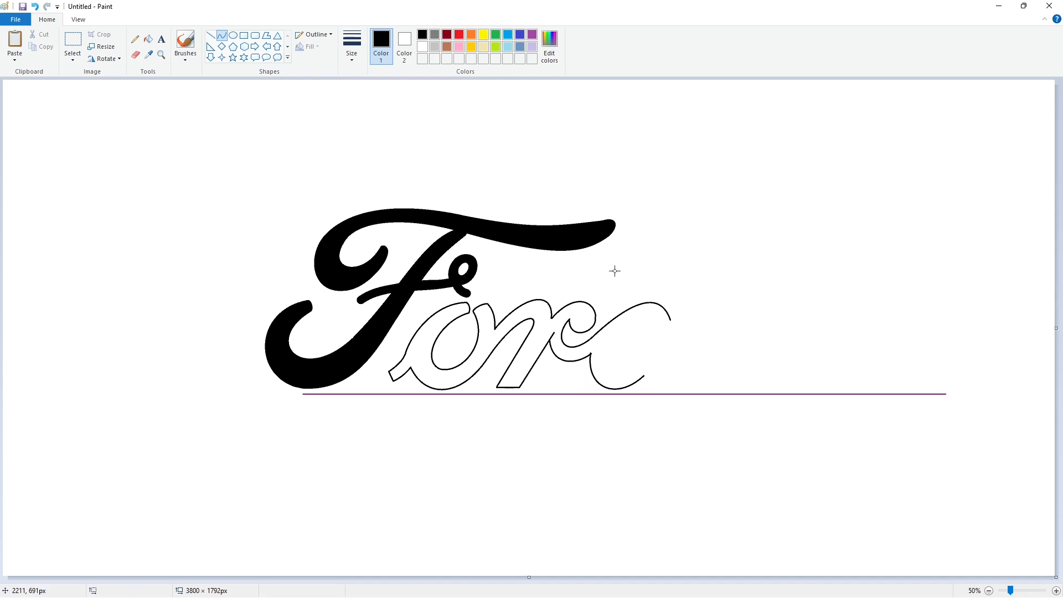
Outline the d's tall slanted ascender and its flat top with straight lines
{"action": "left_click", "coordinate": [210, 35]}
{"action": "left_click_drag", "start_coordinate": [678, 304], "coordinate": [708, 262]}
{"action": "left_click", "coordinate": [767, 265]}
{"action": "key", "text": "ctrl+z"}
{"action": "mouse_move", "coordinate": [669, 320]}
{"action": "left_mouse_down"}
{"action": "mouse_move", "coordinate": [709, 262]}
{"action": "mouse_move", "coordinate": [732, 262]}
{"action": "mouse_move", "coordinate": [668, 363]}
{"action": "left_mouse_up"}
{"action": "left_click", "coordinate": [766, 271]}
{"action": "left_click", "coordinate": [787, 259]}
{"action": "left_click", "coordinate": [797, 338]}
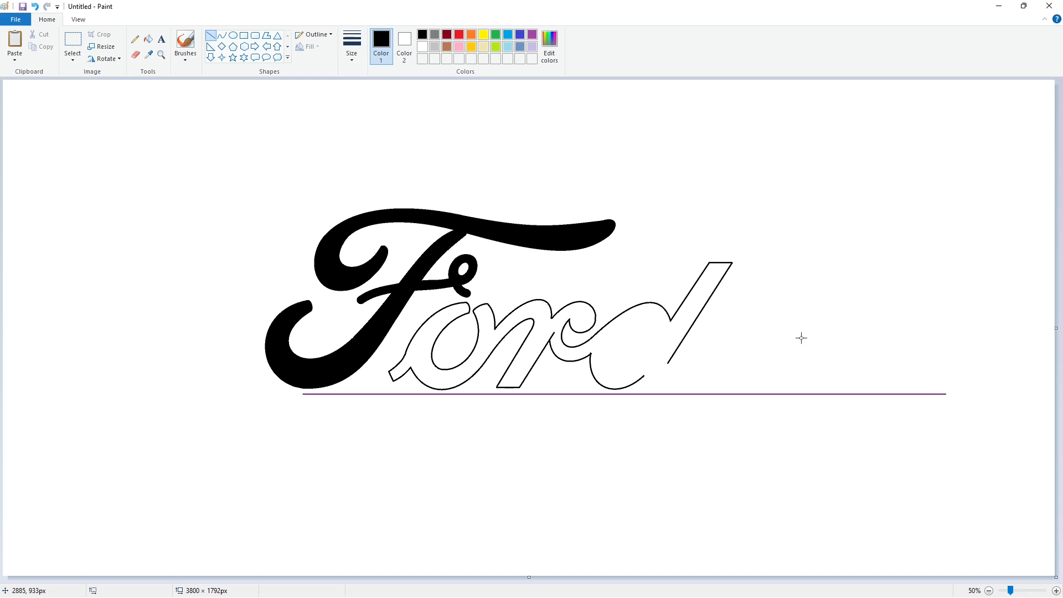
Outline the d's upward-curving exit stroke with curves and close its end with a short straight line
{"action": "left_click", "coordinate": [222, 36]}
{"action": "mouse_move", "coordinate": [645, 375]}
{"action": "left_mouse_down"}
{"action": "mouse_move", "coordinate": [719, 350]}
{"action": "mouse_move", "coordinate": [652, 391]}
{"action": "mouse_move", "coordinate": [686, 395]}
{"action": "mouse_move", "coordinate": [714, 343]}
{"action": "mouse_move", "coordinate": [674, 384]}
{"action": "left_mouse_up"}
{"action": "left_click", "coordinate": [800, 456]}
{"action": "left_click", "coordinate": [779, 464]}
{"action": "left_click", "coordinate": [1055, 590]}
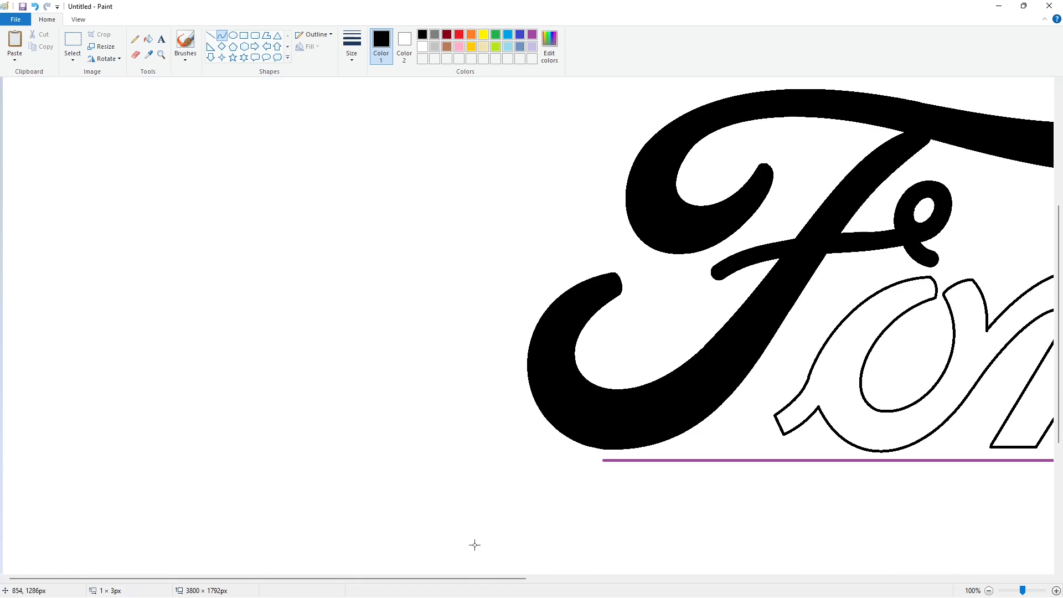
{"action": "left_click_drag", "start_coordinate": [413, 579], "coordinate": [791, 579]}
{"action": "left_click_drag", "start_coordinate": [658, 359], "coordinate": [668, 371]}
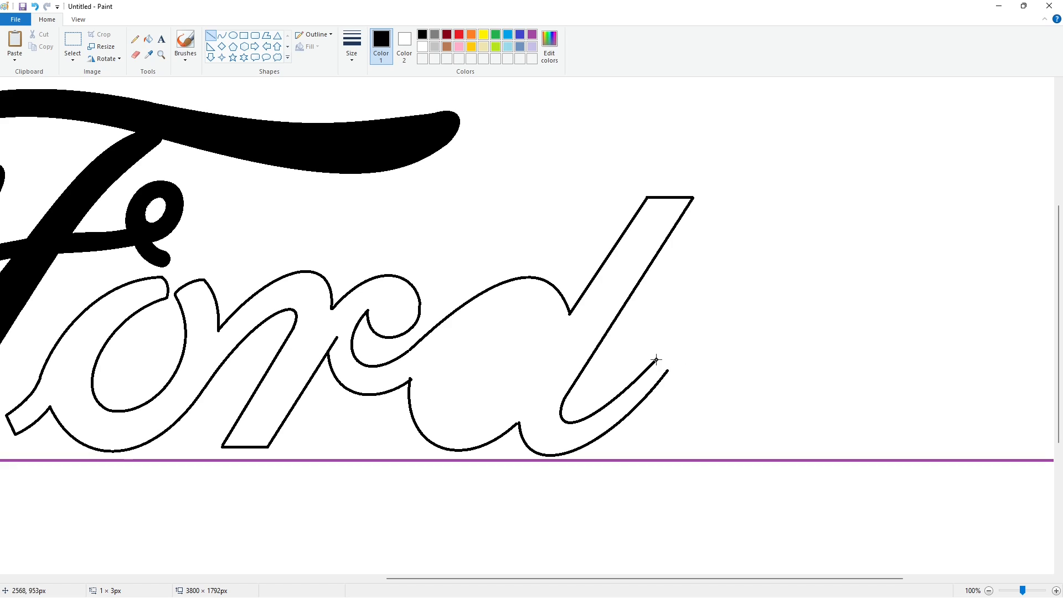
{"action": "left_click", "coordinate": [989, 590]}
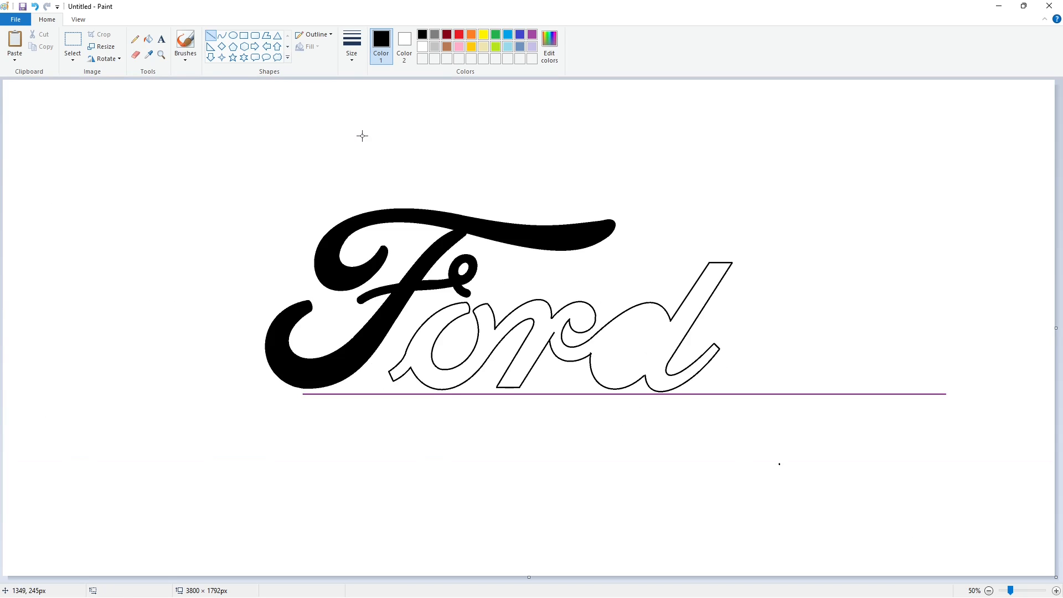
Draw the inner oval opening of the d's bowl with curves
{"action": "left_click", "coordinate": [222, 35]}
{"action": "mouse_move", "coordinate": [655, 335]}
{"action": "left_mouse_down"}
{"action": "mouse_move", "coordinate": [620, 341]}
{"action": "mouse_move", "coordinate": [662, 313]}
{"action": "mouse_move", "coordinate": [633, 316]}
{"action": "mouse_move", "coordinate": [656, 341]}
{"action": "mouse_move", "coordinate": [601, 379]}
{"action": "left_mouse_up"}
{"action": "left_click_drag", "start_coordinate": [629, 381], "coordinate": [633, 382]}
{"action": "left_click", "coordinate": [733, 366]}
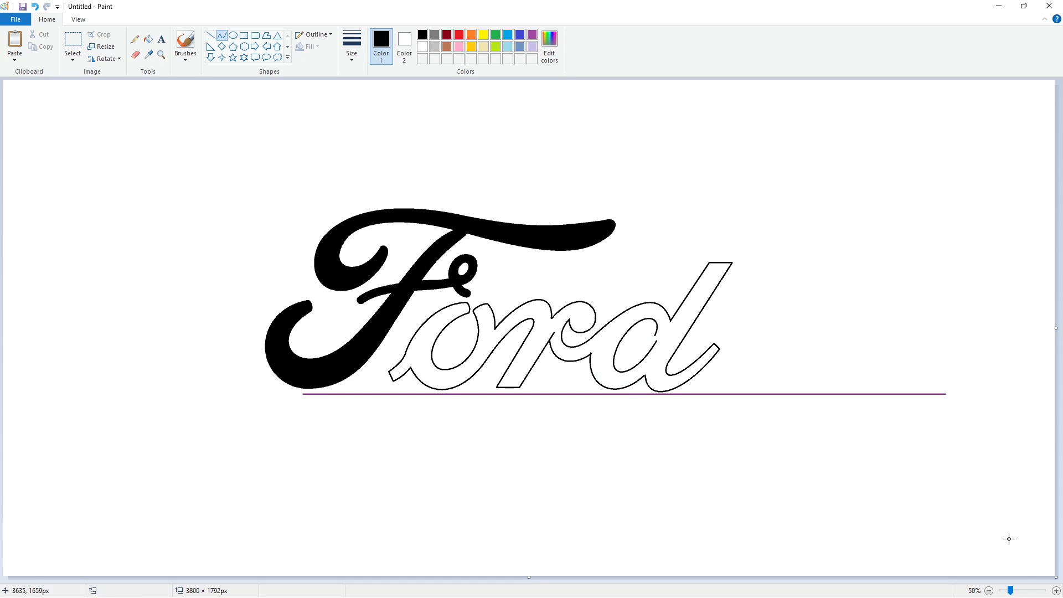
Close the gap in the d's inner opening with a short line and fill the outlined letters with black
{"action": "left_click", "coordinate": [1056, 591]}
{"action": "scroll", "coordinate": [449, 529], "scroll_direction": "down", "scroll_amount": 4}
{"action": "left_click_drag", "start_coordinate": [442, 579], "coordinate": [785, 578]}
{"action": "left_click", "coordinate": [210, 36]}
{"action": "left_click_drag", "start_coordinate": [618, 353], "coordinate": [612, 344]}
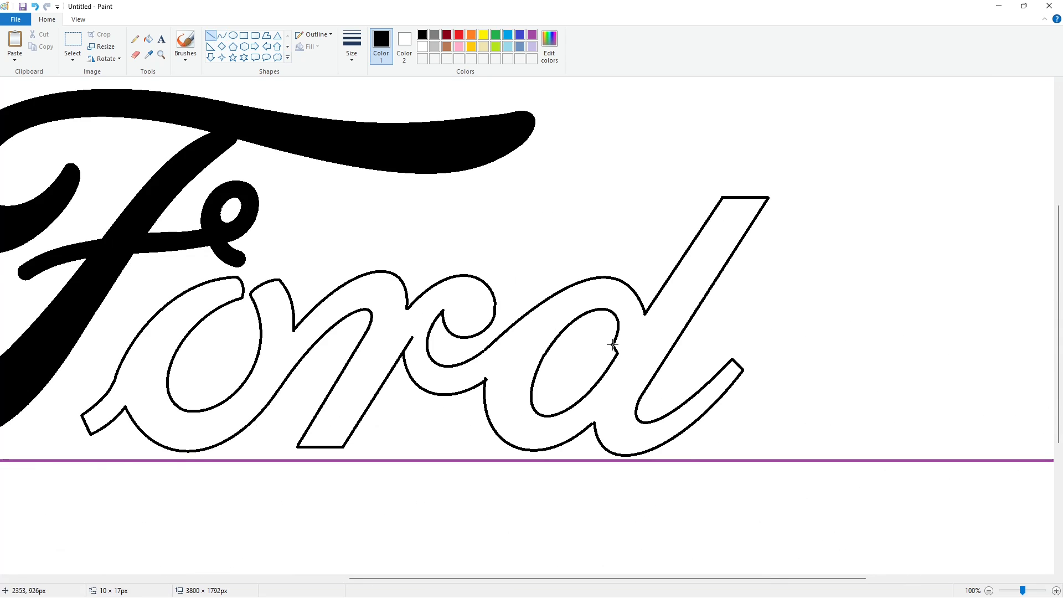
{"action": "left_click", "coordinate": [147, 38]}
{"action": "left_click", "coordinate": [637, 326]}
Touch up uneven edges of the d and the r's ear with short white and black straight lines
{"action": "left_click", "coordinate": [211, 36]}
{"action": "left_click", "coordinate": [422, 47]}
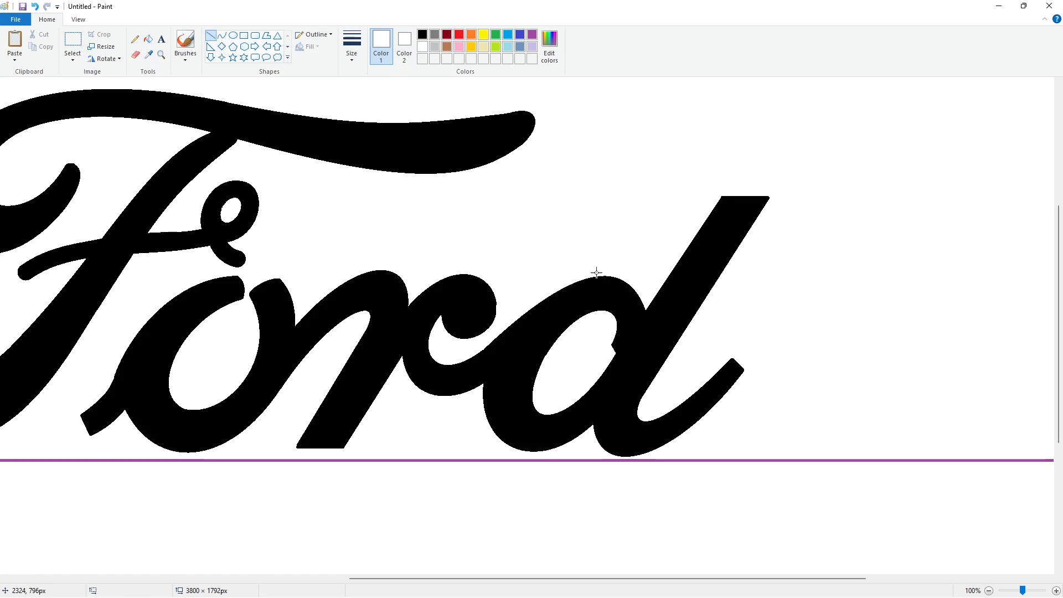
{"action": "left_click_drag", "start_coordinate": [596, 273], "coordinate": [616, 273]}
{"action": "left_click", "coordinate": [422, 35]}
{"action": "left_click_drag", "start_coordinate": [643, 390], "coordinate": [635, 410]}
{"action": "left_click", "coordinate": [679, 474]}
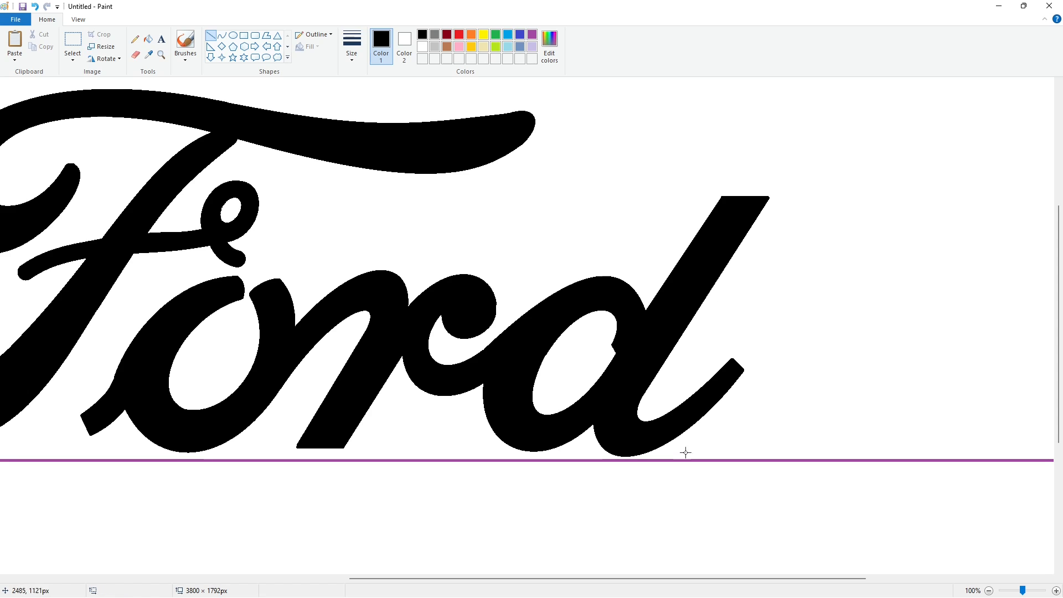
{"action": "scroll", "coordinate": [564, 459], "scroll_direction": "left", "scroll_amount": 2}
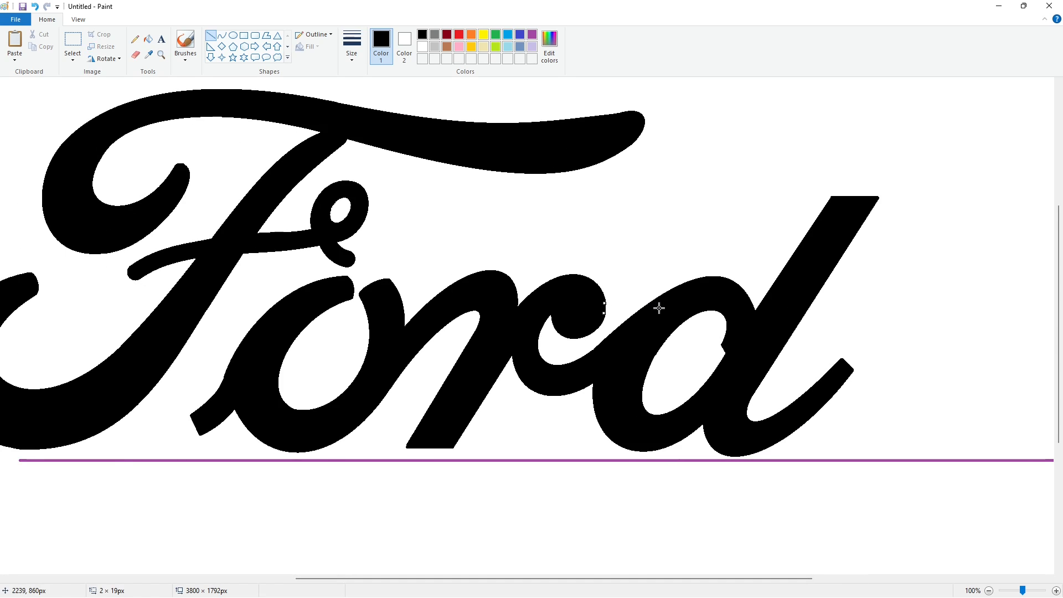
{"action": "left_click_drag", "start_coordinate": [606, 306], "coordinate": [607, 318]}
Hide the purple guideline by filling it with white
{"action": "left_click", "coordinate": [423, 47]}
{"action": "left_click_drag", "start_coordinate": [597, 578], "coordinate": [559, 581]}
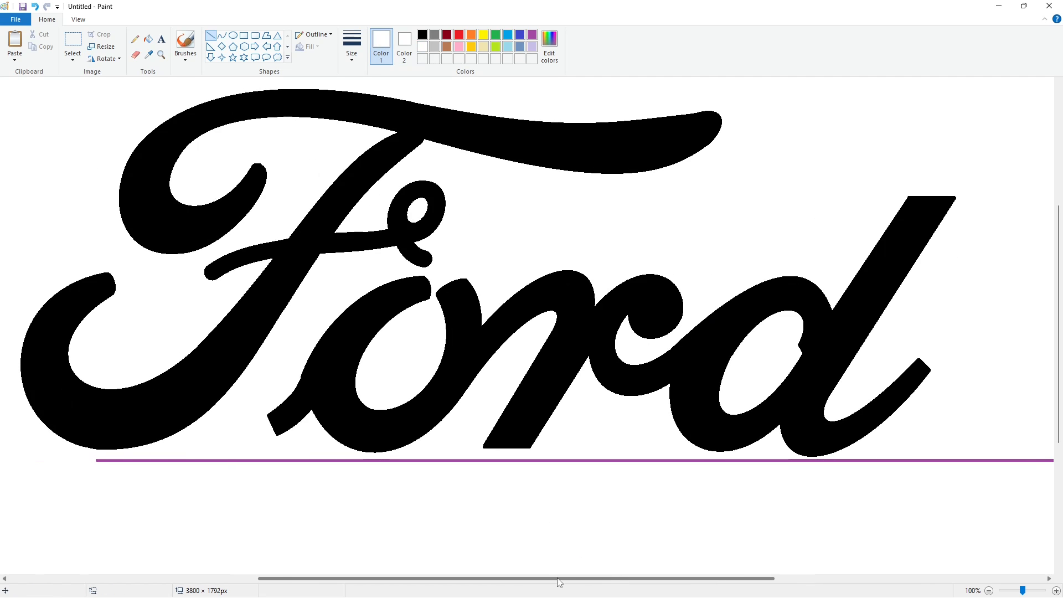
{"action": "left_click", "coordinate": [989, 590]}
{"action": "left_click", "coordinate": [148, 39]}
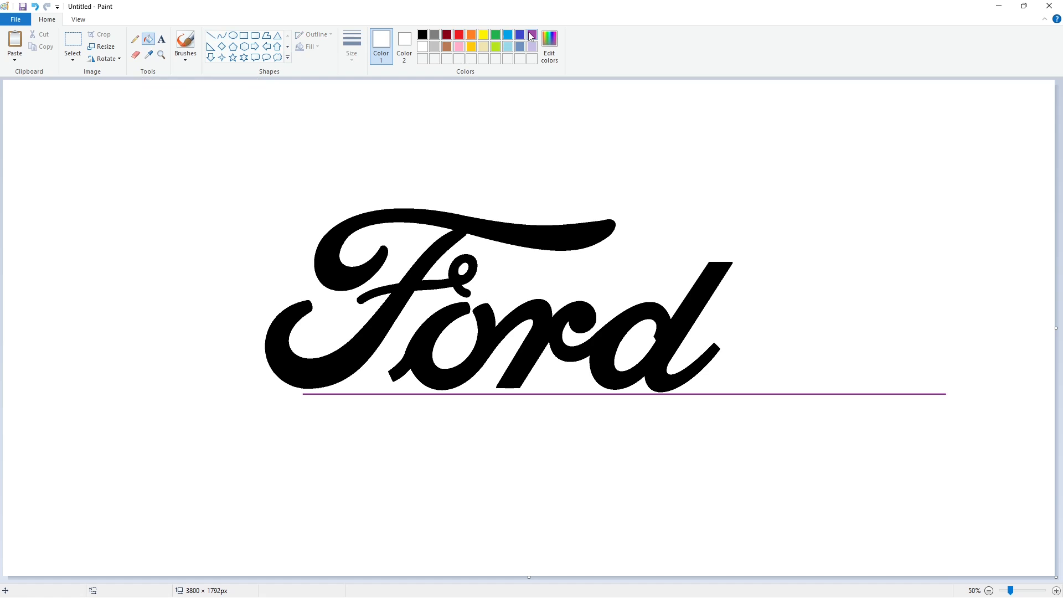
{"action": "left_click", "coordinate": [723, 393]}
Draw a black oval around the whole word and stretch it to about 2959 × 974 px
{"action": "left_click", "coordinate": [233, 35]}
{"action": "left_click", "coordinate": [422, 34]}
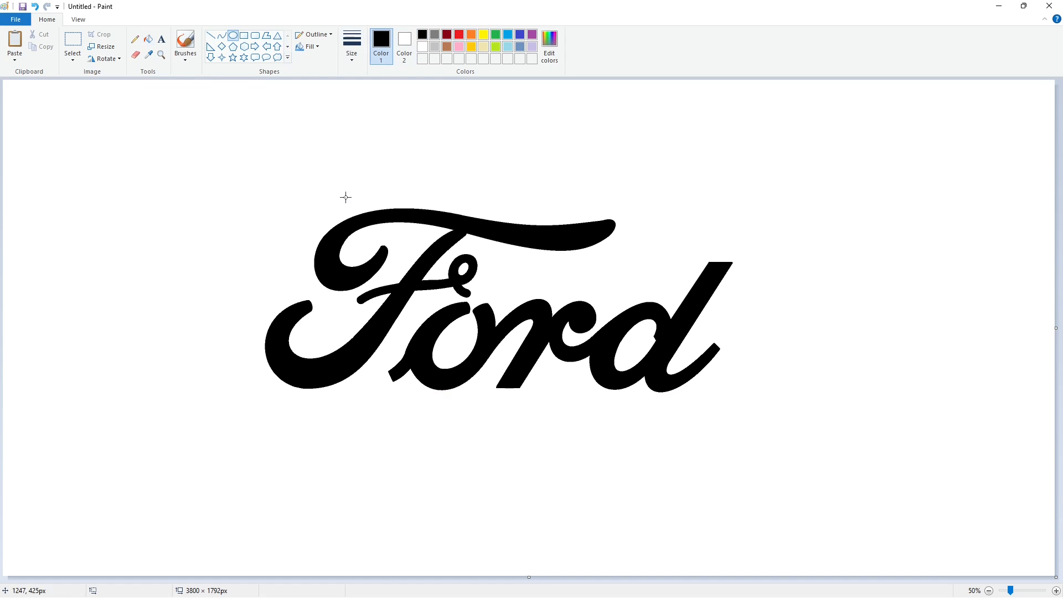
{"action": "left_click_drag", "start_coordinate": [111, 216], "coordinate": [930, 427]}
{"action": "left_click_drag", "start_coordinate": [574, 351], "coordinate": [582, 309]}
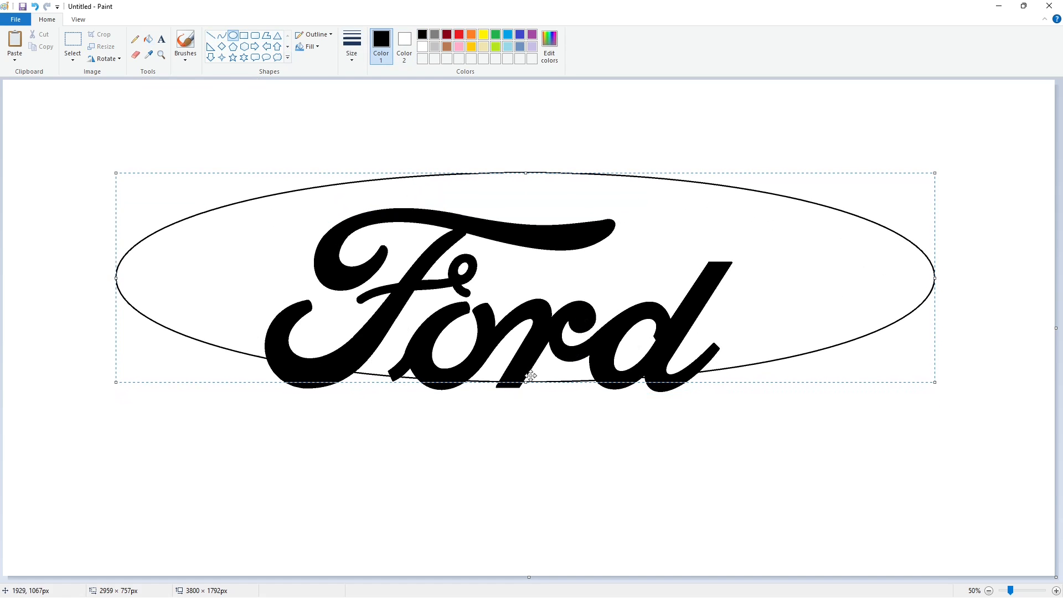
{"action": "left_click_drag", "start_coordinate": [526, 379], "coordinate": [539, 441]}
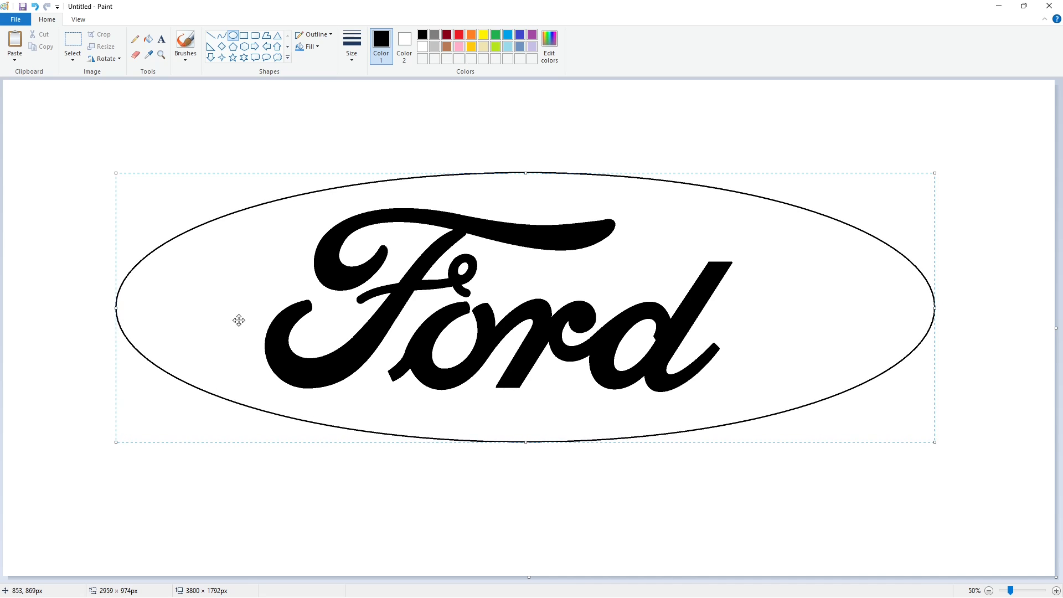
Nudge the oval slightly sideways and upward around the word
{"action": "key", "text": "Left"}
{"action": "key", "text": "Left"}
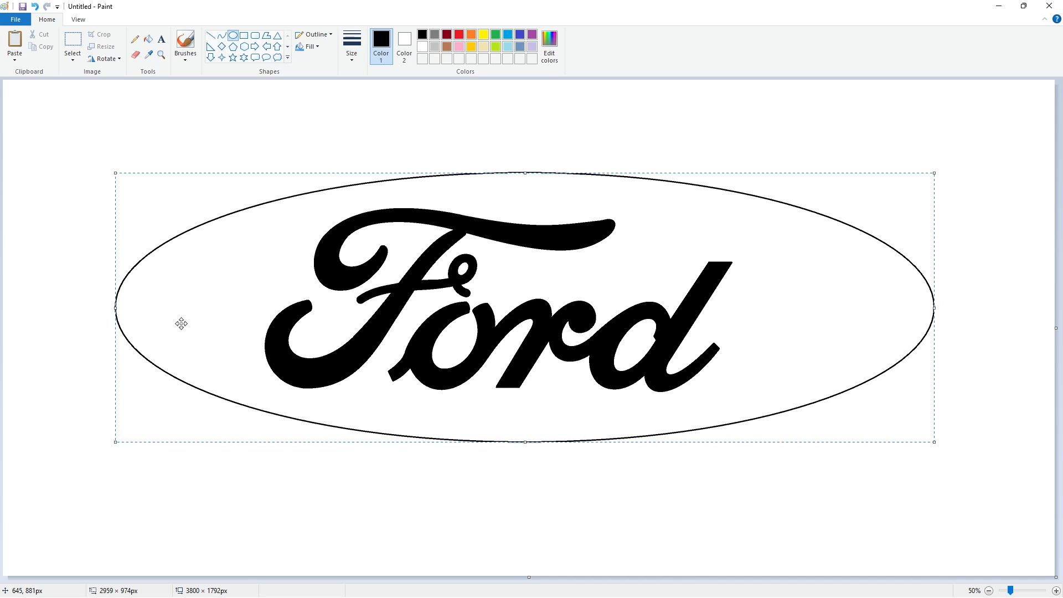
{"action": "key", "text": "Up"}
{"action": "key", "text": "Up"}
{"action": "key", "text": "Up"}
{"action": "key", "text": "Up"}
{"action": "key", "text": "Up"}
{"action": "key", "text": "Up"}
{"action": "key", "text": "Up"}
{"action": "key", "text": "Up"}
{"action": "key", "text": "Up"}
{"action": "key", "text": "Up"}
{"action": "key", "text": "Up"}
{"action": "key", "text": "Up"}
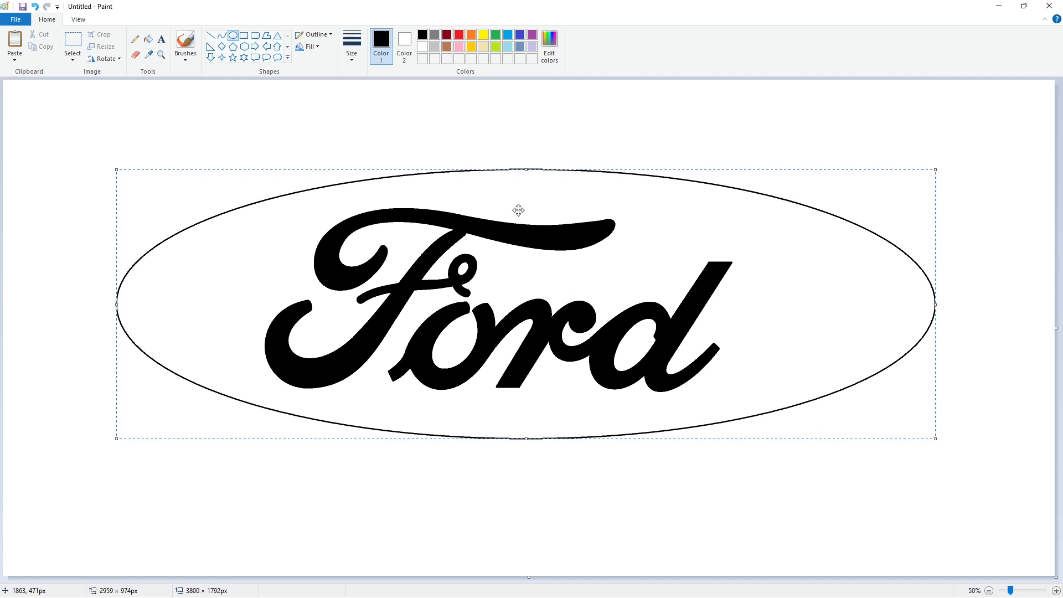
Resize the oval to about 1007 px high, extending it beyond the F and drawing in its side beyond the d
{"action": "left_click_drag", "start_coordinate": [525, 439], "coordinate": [522, 447]}
{"action": "left_click_drag", "start_coordinate": [115, 308], "coordinate": [107, 329]}
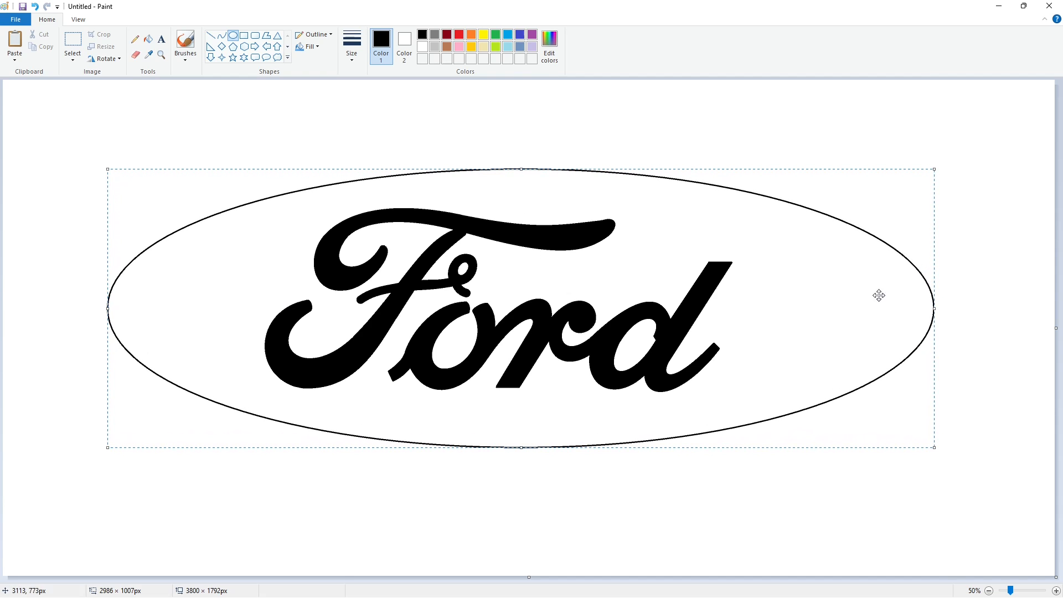
{"action": "left_click_drag", "start_coordinate": [934, 308], "coordinate": [885, 310]}
{"action": "left_click", "coordinate": [961, 337]}
Draw a second oval of about 2715 × 942 px inside the first and fill the ring between them with black
{"action": "left_click_drag", "start_coordinate": [210, 218], "coordinate": [732, 408]}
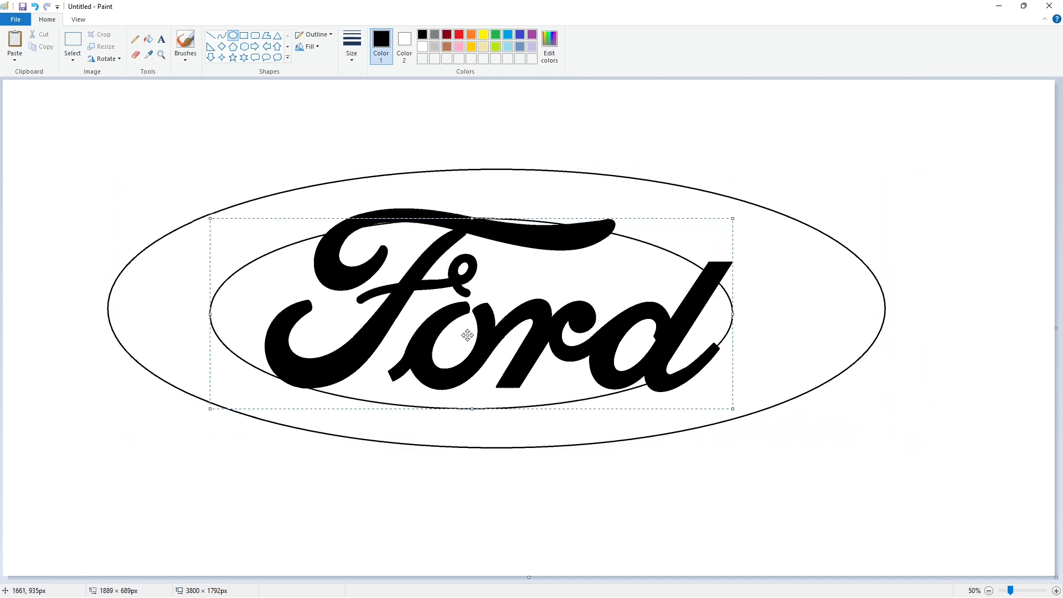
{"action": "left_click_drag", "start_coordinate": [467, 335], "coordinate": [521, 295]}
{"action": "left_click_drag", "start_coordinate": [526, 367], "coordinate": [525, 434]}
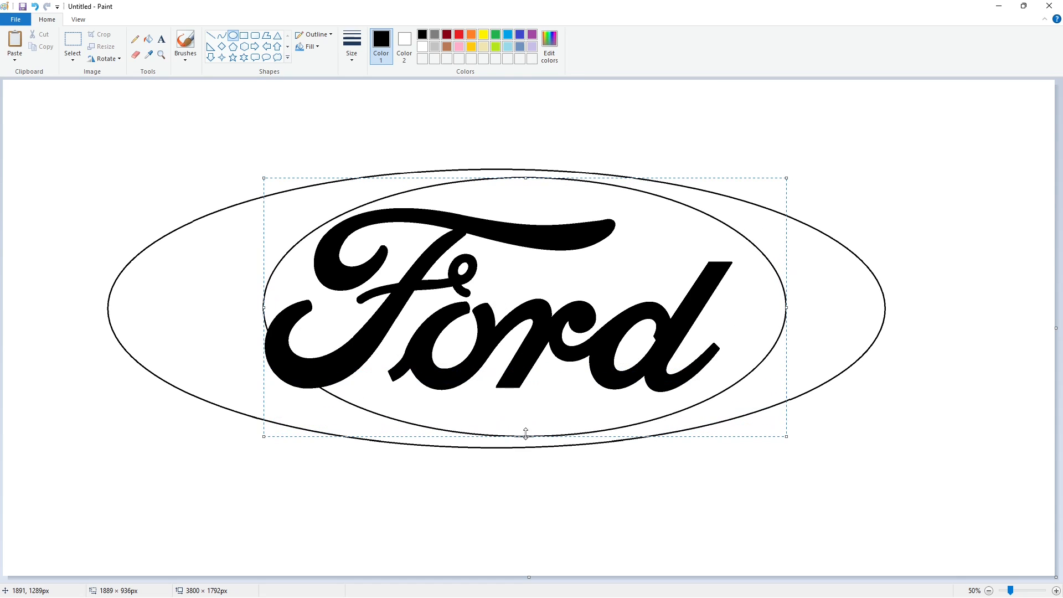
{"action": "left_click_drag", "start_coordinate": [786, 307], "coordinate": [873, 307]}
{"action": "left_click_drag", "start_coordinate": [264, 307], "coordinate": [122, 307]}
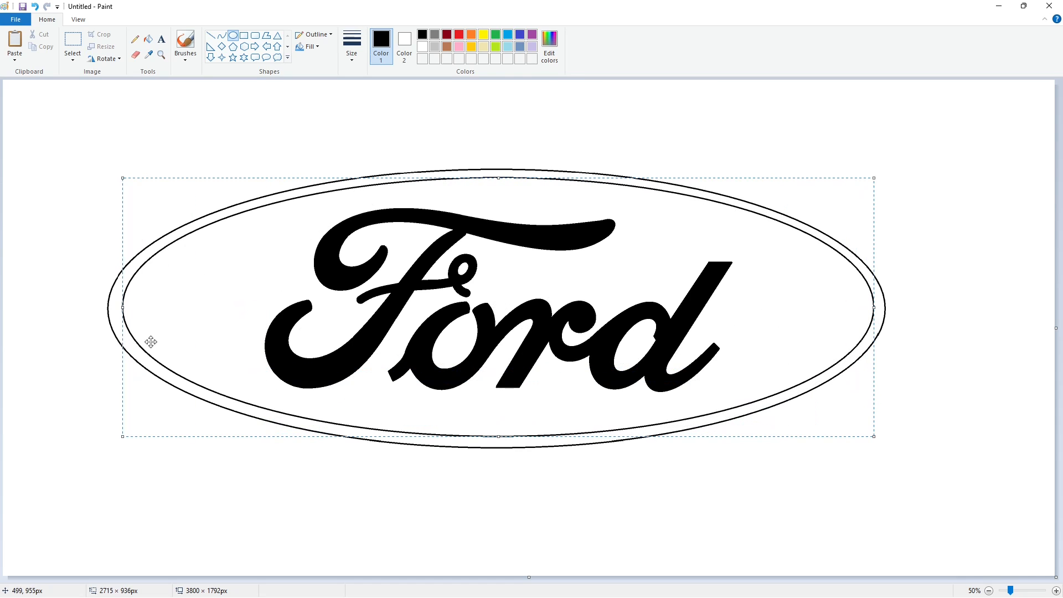
{"action": "left_click_drag", "start_coordinate": [504, 437], "coordinate": [537, 437]}
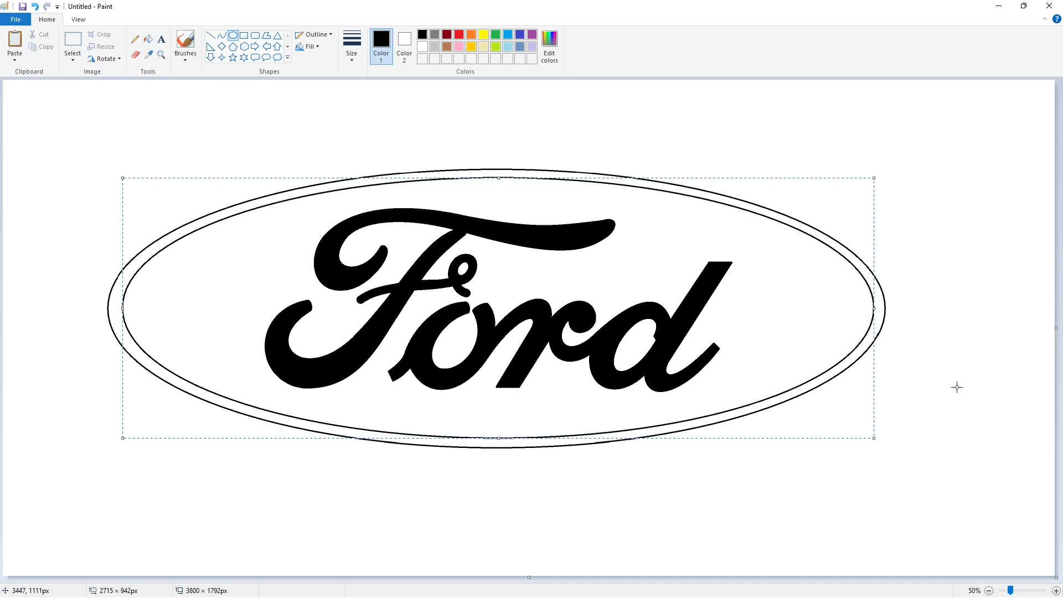
{"action": "left_click", "coordinate": [148, 39]}
{"action": "left_click", "coordinate": [523, 172]}
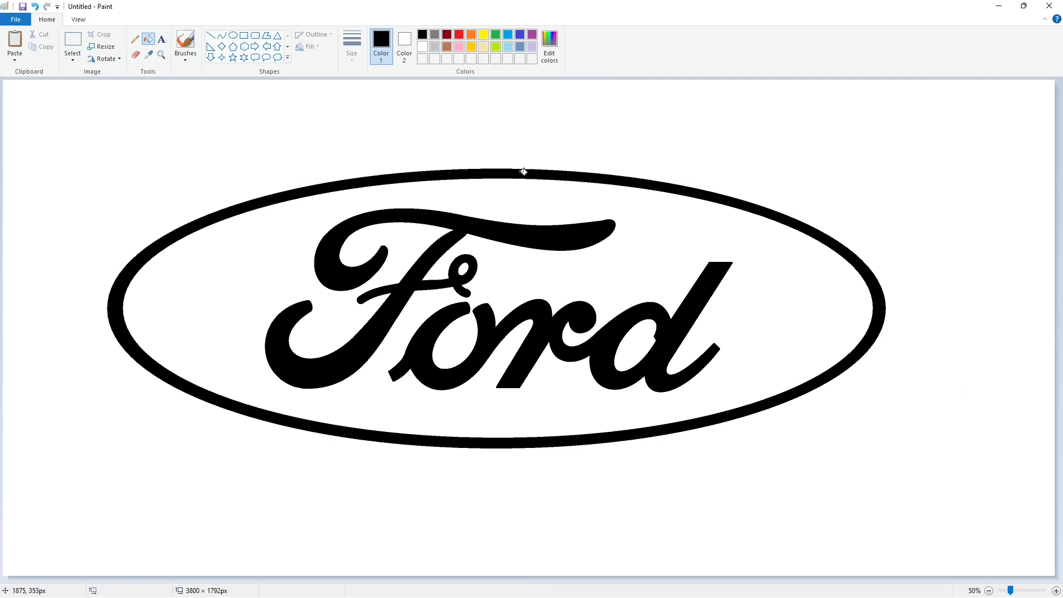
Draw a thin black oval of about 2610 × 852 px inside the black ring
{"action": "left_click", "coordinate": [232, 35]}
{"action": "left_click_drag", "start_coordinate": [209, 226], "coordinate": [760, 391]}
{"action": "left_click_drag", "start_coordinate": [500, 285], "coordinate": [541, 254]}
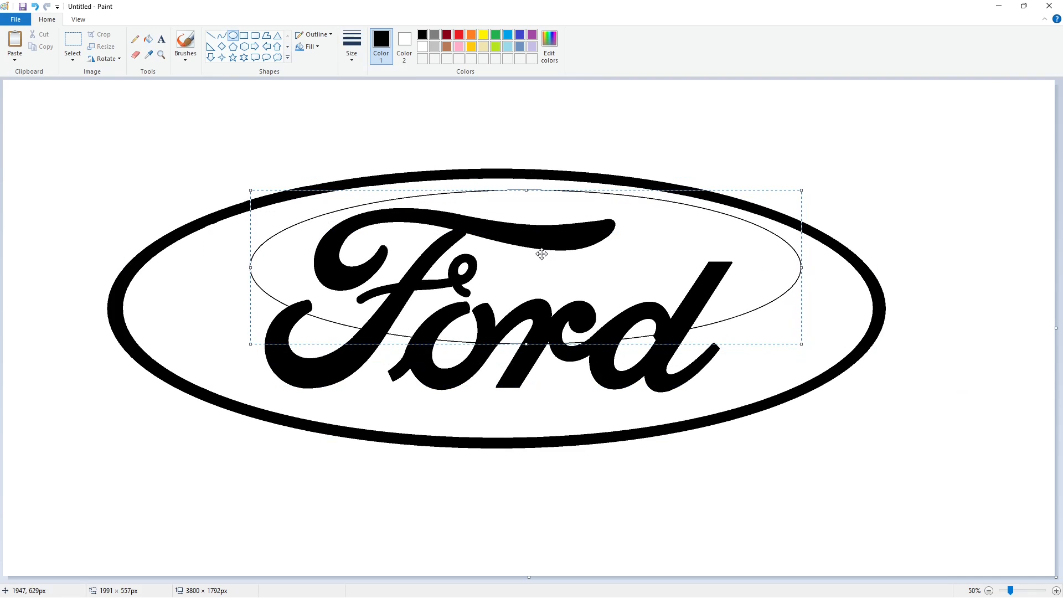
{"action": "left_click_drag", "start_coordinate": [526, 344], "coordinate": [526, 423]}
{"action": "left_click_drag", "start_coordinate": [801, 308], "coordinate": [859, 322]}
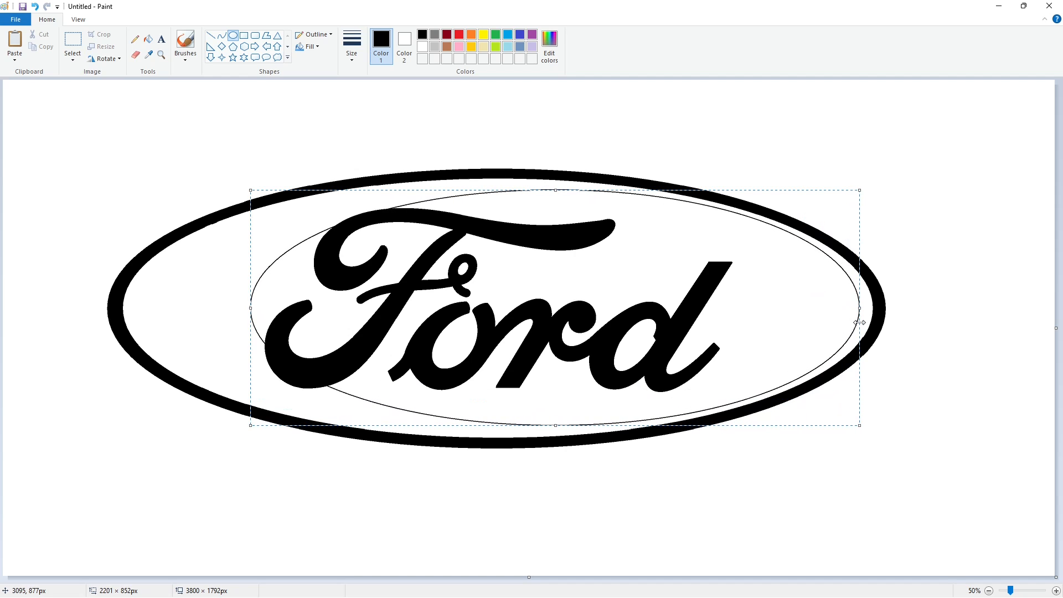
{"action": "left_click_drag", "start_coordinate": [251, 308], "coordinate": [137, 330]}
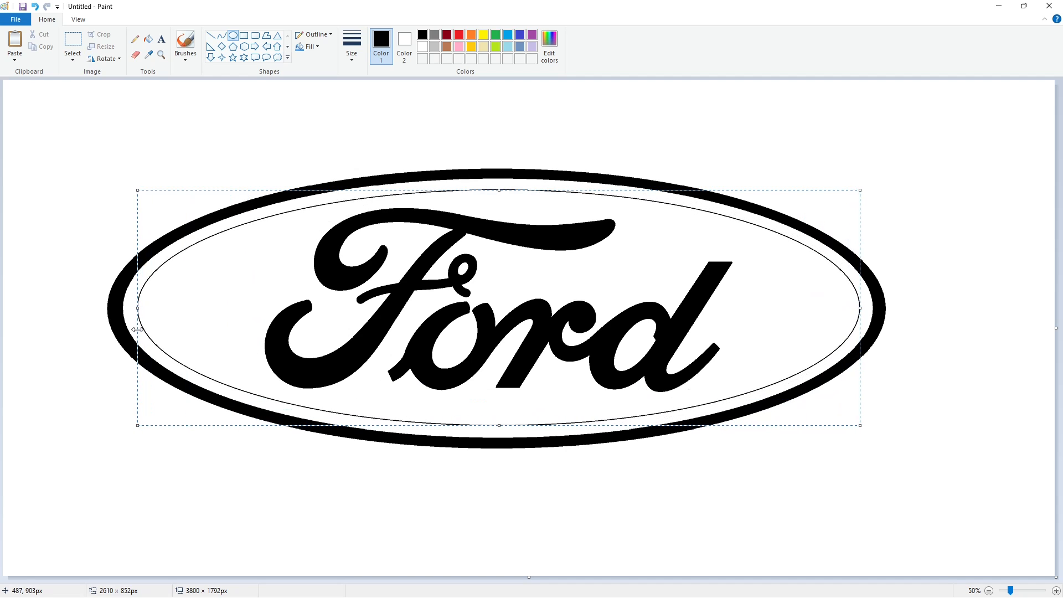
{"action": "left_click", "coordinate": [954, 399]}
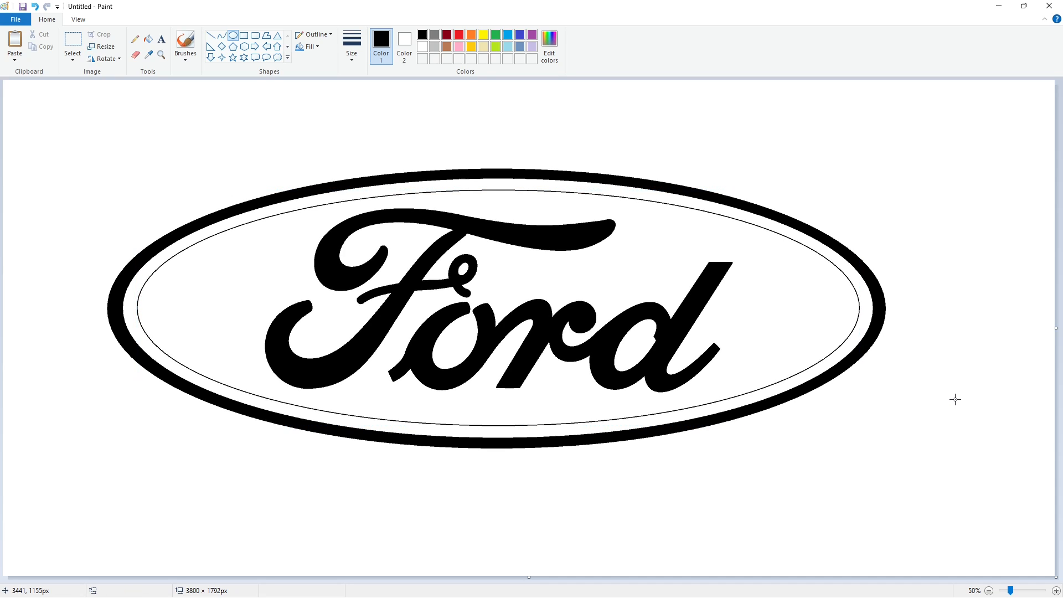
Fill the black F and the connected "ord" lettering with purple
{"action": "left_click", "coordinate": [531, 34]}
{"action": "left_click", "coordinate": [147, 39]}
{"action": "left_click", "coordinate": [526, 229]}
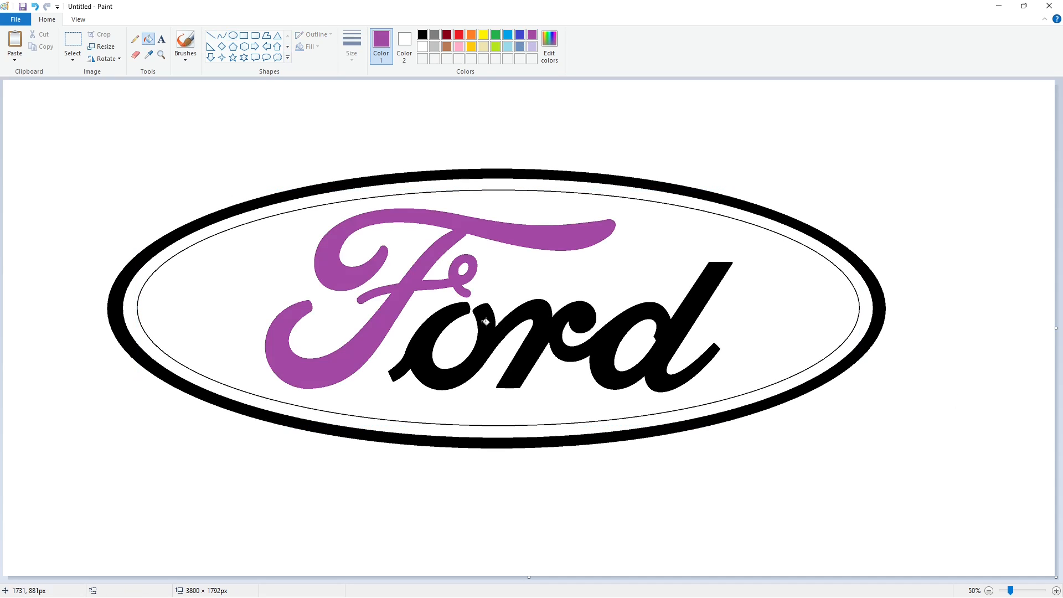
{"action": "left_click", "coordinate": [521, 366]}
Fill the inner oval's background and the enclosed openings of the letters with black
{"action": "left_click", "coordinate": [422, 35]}
{"action": "left_click", "coordinate": [509, 337]}
{"action": "left_click", "coordinate": [641, 338]}
{"action": "left_click", "coordinate": [508, 35]}
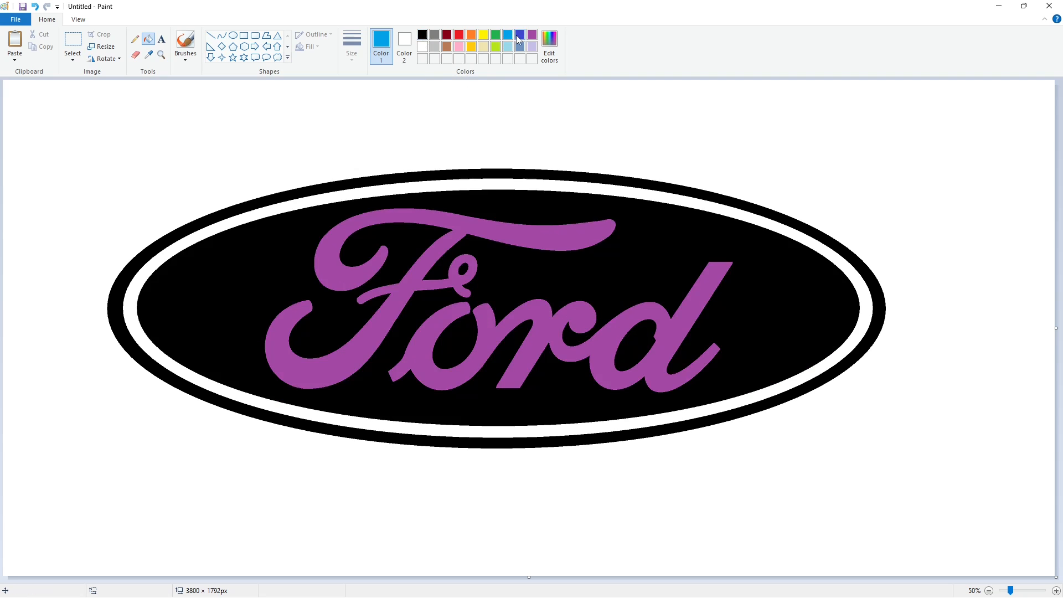
{"action": "left_click", "coordinate": [519, 36]}
{"action": "left_click", "coordinate": [549, 55]}
{"action": "left_click", "coordinate": [647, 292]}
{"action": "left_click_drag", "start_coordinate": [650, 297], "coordinate": [647, 292]}
{"action": "left_click", "coordinate": [646, 214]}
{"action": "left_click", "coordinate": [507, 35]}
{"action": "left_click", "coordinate": [550, 49]}
{"action": "left_click", "coordinate": [647, 214]}
Mix a darker indigo with RGB 40, 49, 153 and fill the inner oval's background around the lettering with it
{"action": "left_click", "coordinate": [520, 34]}
{"action": "left_click", "coordinate": [550, 49]}
{"action": "left_click", "coordinate": [430, 378]}
{"action": "left_click", "coordinate": [544, 276]}
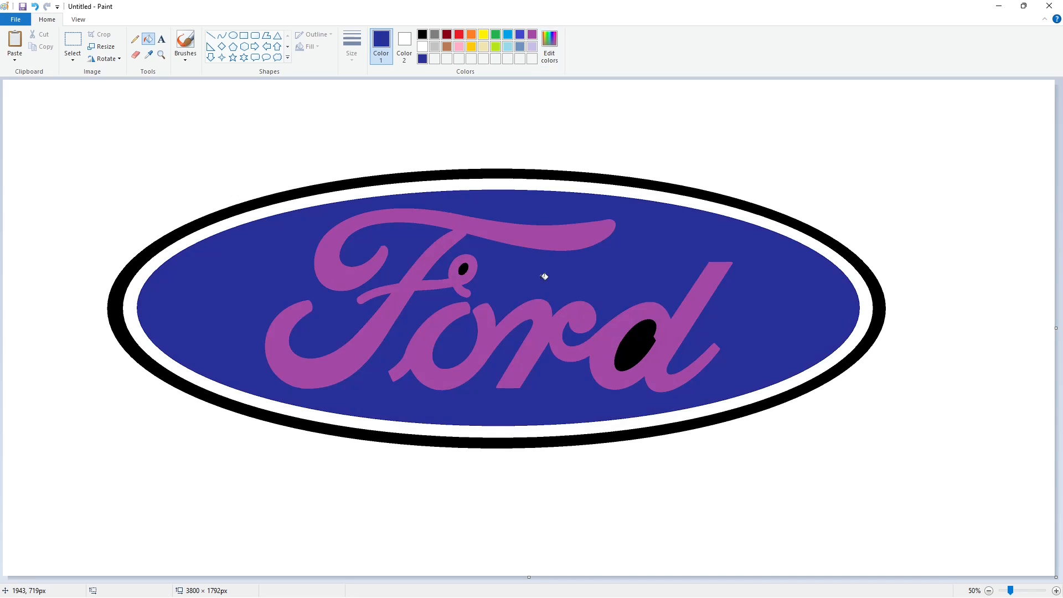
Darken the custom blue to a deep navy and fill the inner oval's background, the letter openings and the outer ring
{"action": "left_click", "coordinate": [550, 49]}
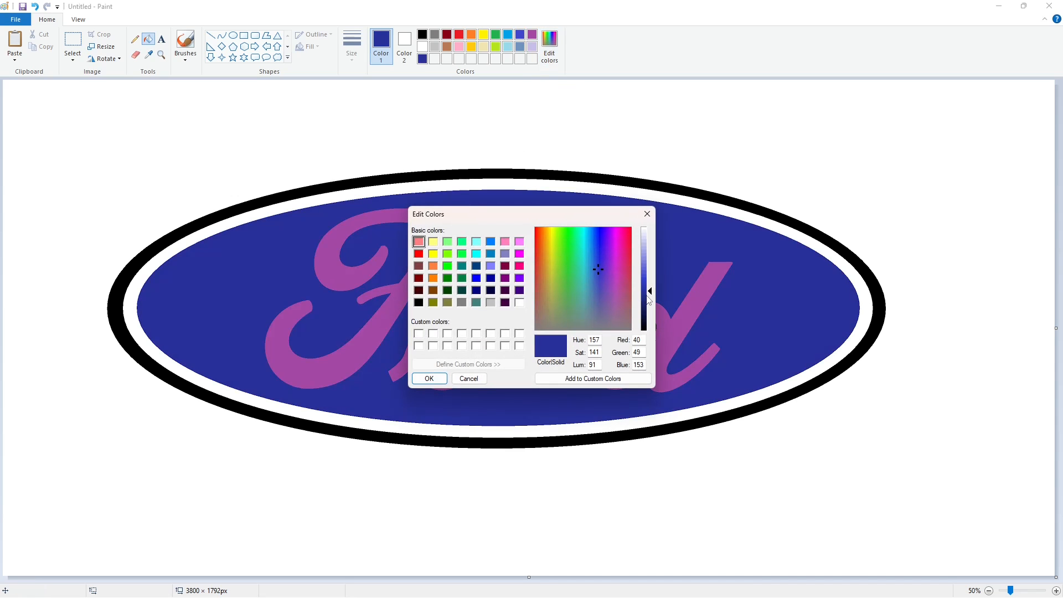
{"action": "left_click", "coordinate": [429, 379]}
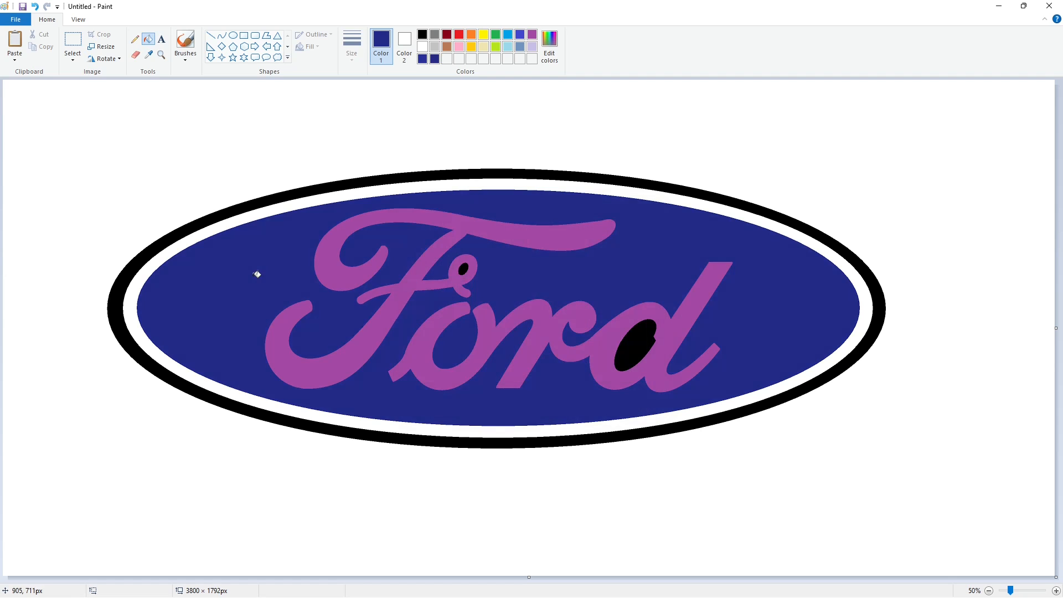
{"action": "left_click", "coordinate": [549, 48]}
{"action": "left_click", "coordinate": [429, 378]}
{"action": "left_click", "coordinate": [643, 341]}
{"action": "left_click", "coordinate": [877, 289]}
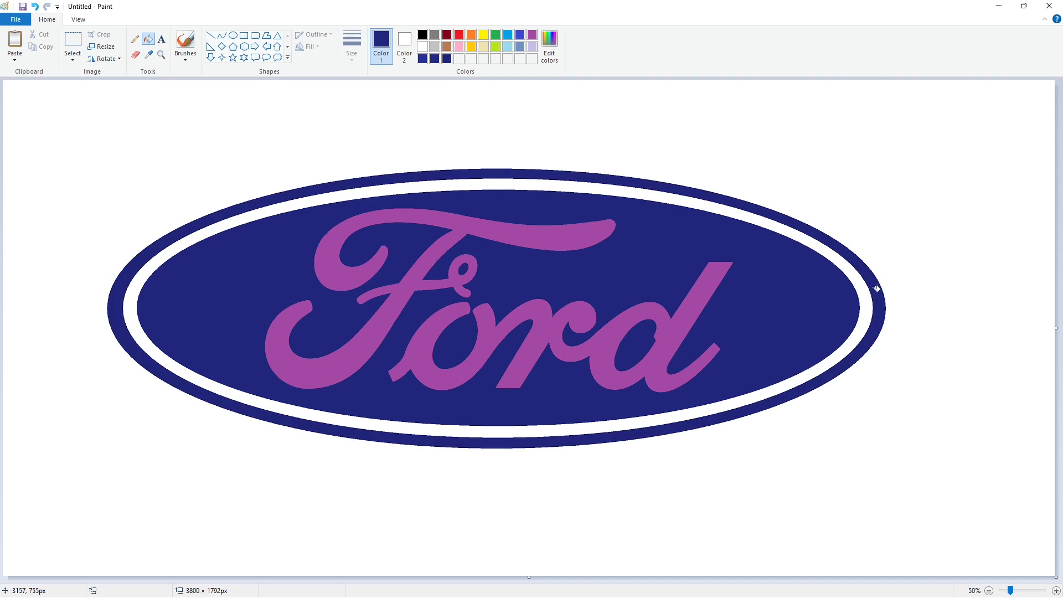
Fill the F and the connected "ord" lettering with white
{"action": "left_click", "coordinate": [422, 47]}
{"action": "left_click", "coordinate": [487, 223]}
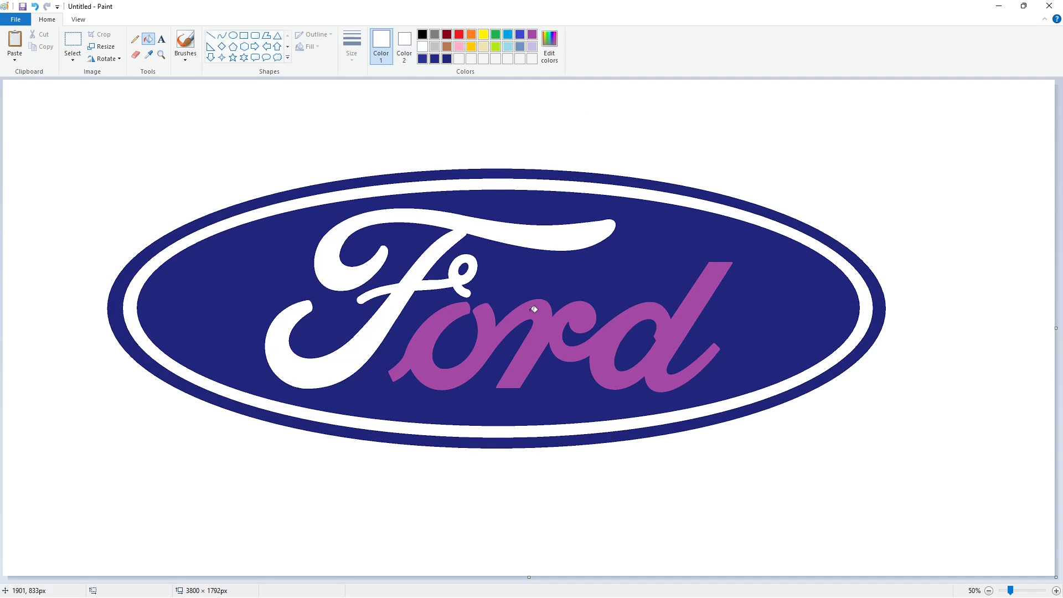
{"action": "left_click", "coordinate": [568, 324]}
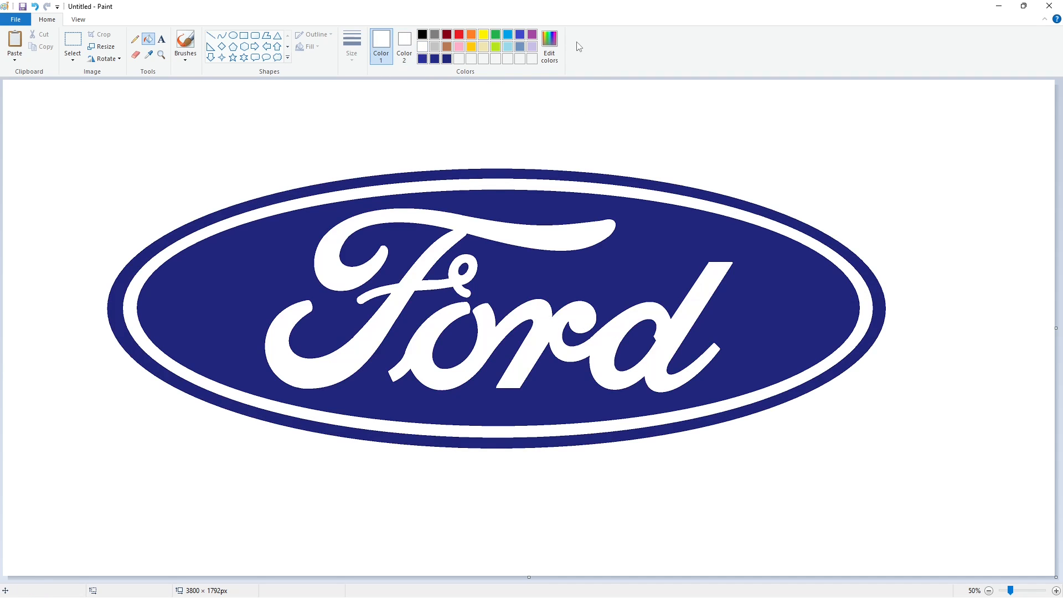